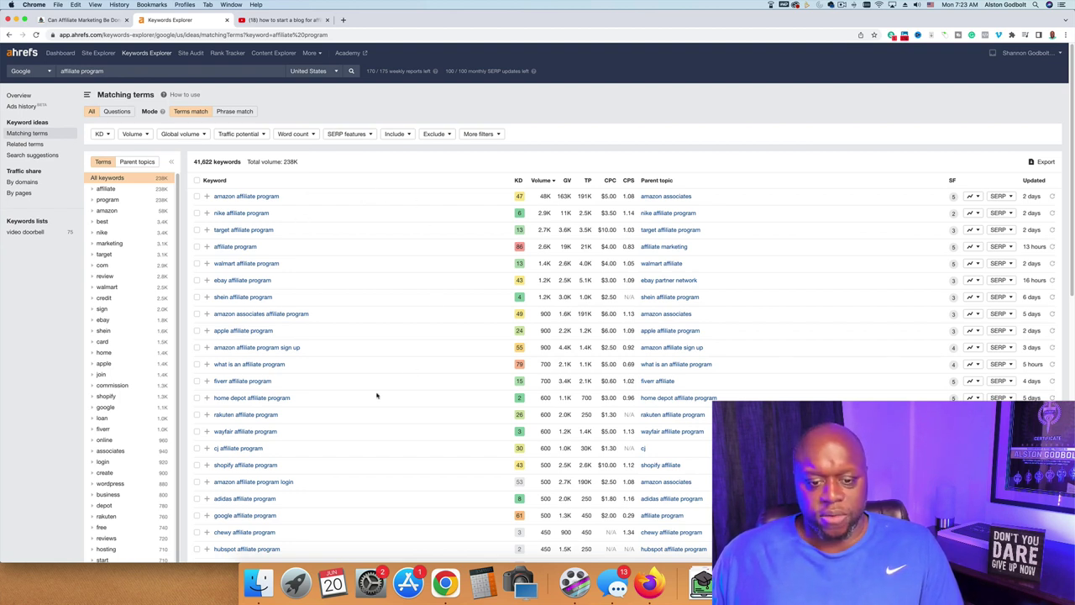
# - Look through the keywords matching "affiliate program" and open Site Explorer in a separate browser tab
pyautogui.scroll(-5, 272, 389)
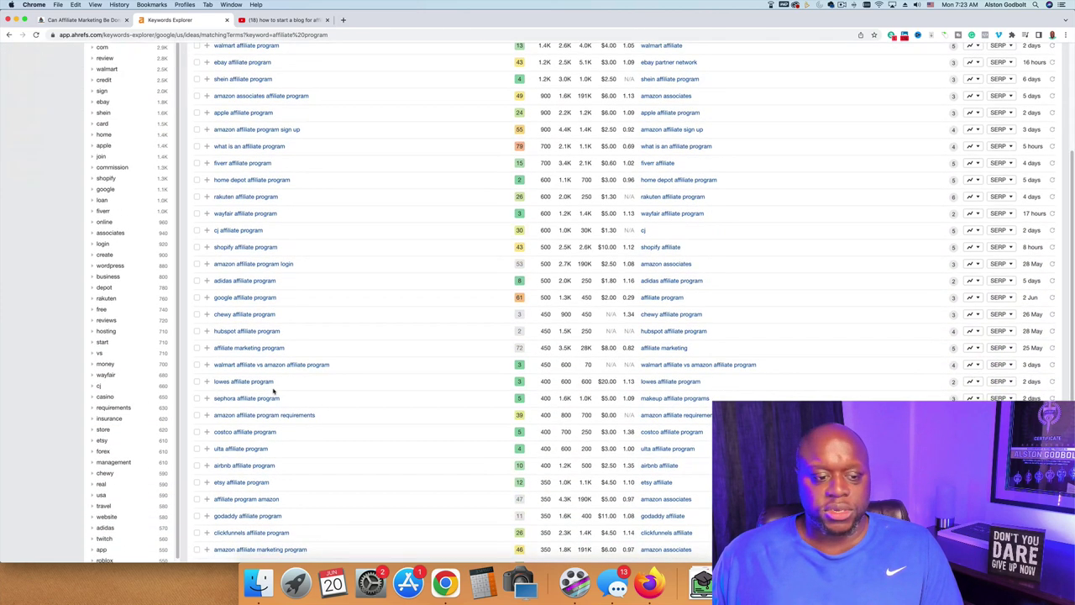
pyautogui.scroll(5, 279, 395)
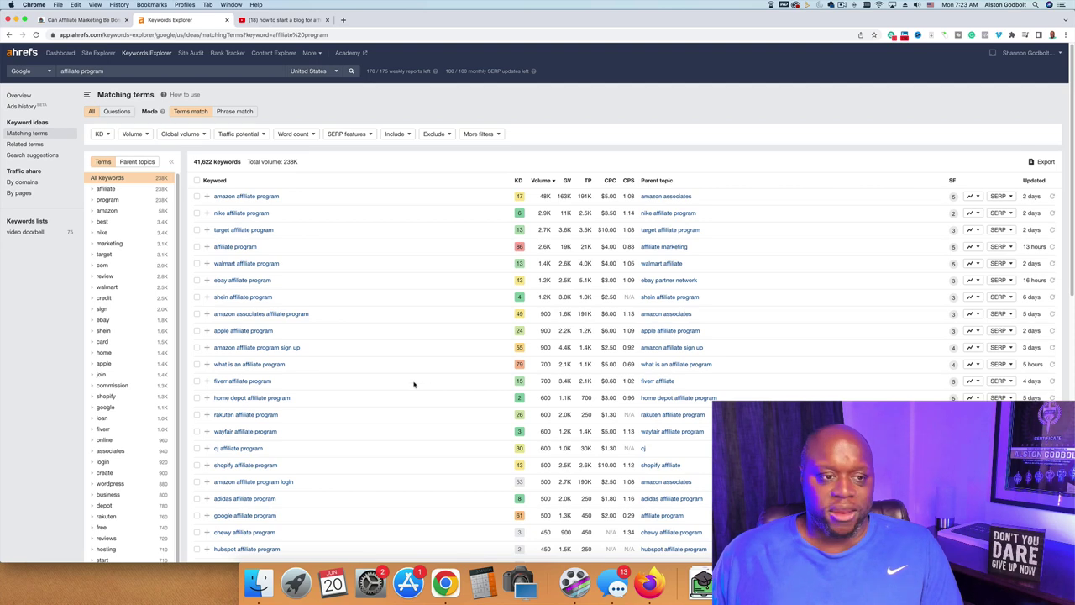
pyautogui.keyDown('super'); pyautogui.click(98, 52); pyautogui.keyUp('super')
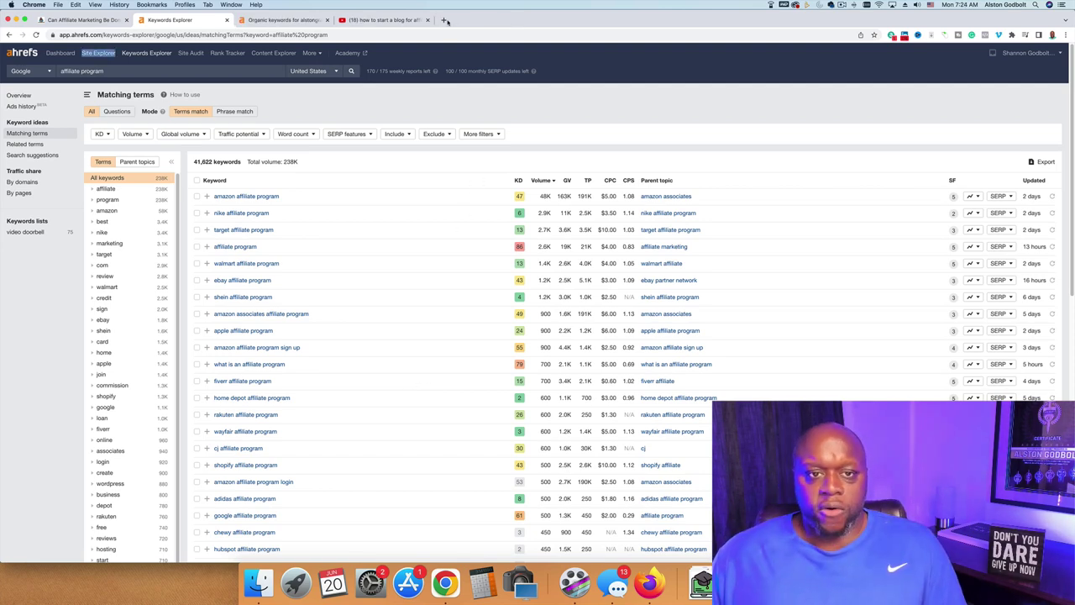
# - Search Google for "pottery barn affiliate program" in a new tab and open the article "Pottery Barn Affiliate Program Plus 10 Ways To Make Money"
pyautogui.click(443, 19)
pyautogui.write('pottery barn affiliate program')
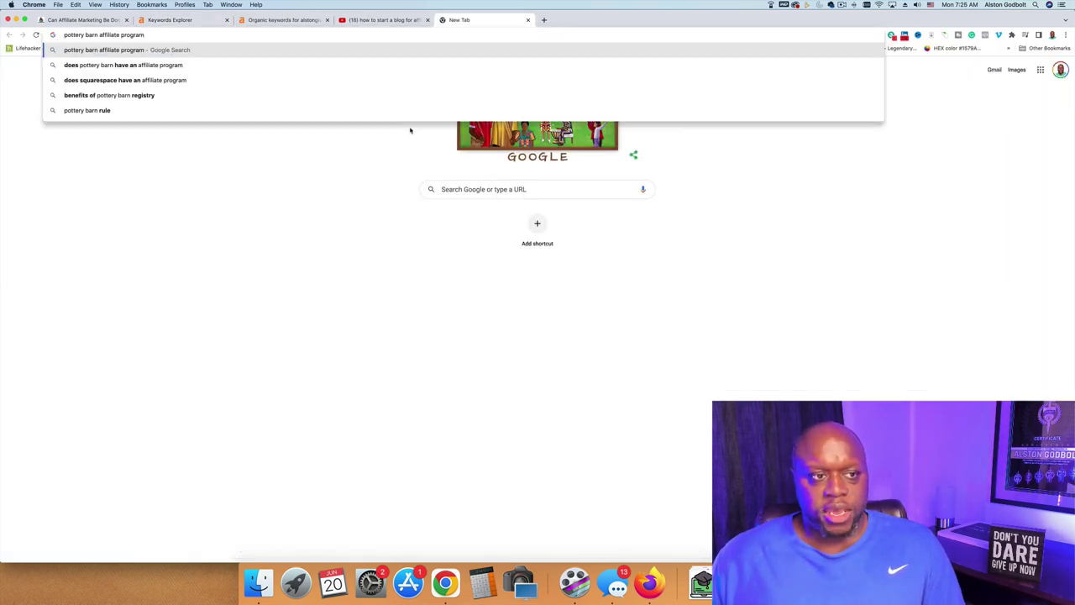
pyautogui.press('Return')
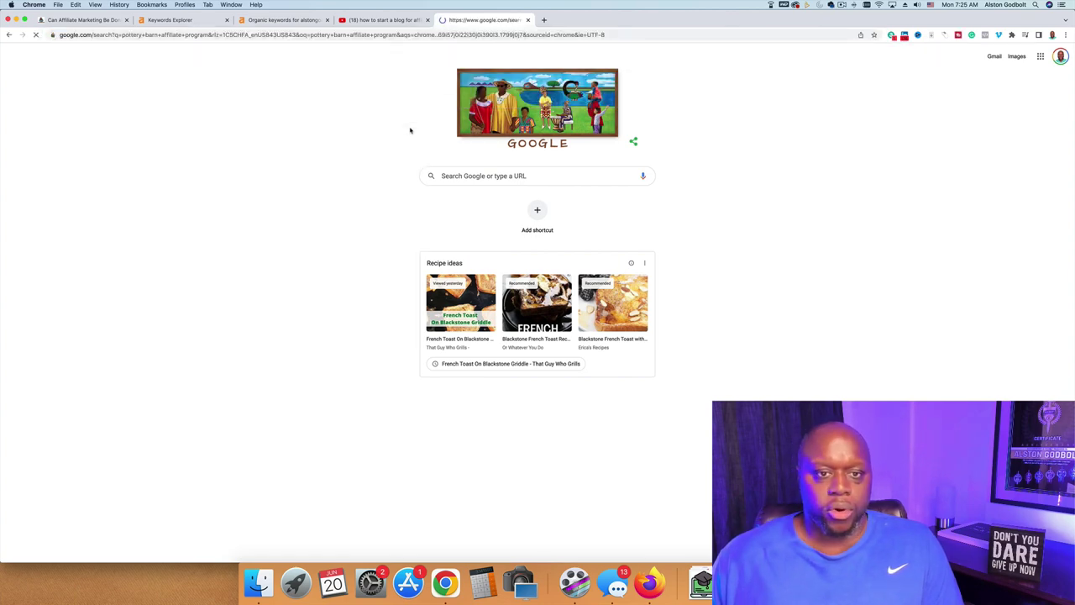
pyautogui.scroll(-4, 410, 329)
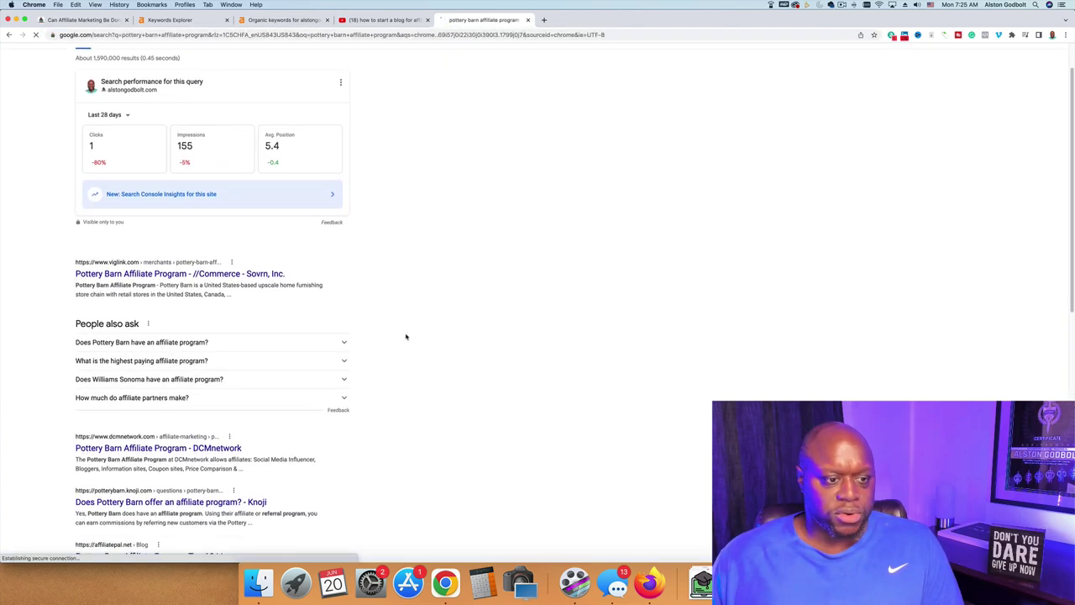
pyautogui.scroll(-2, 406, 337)
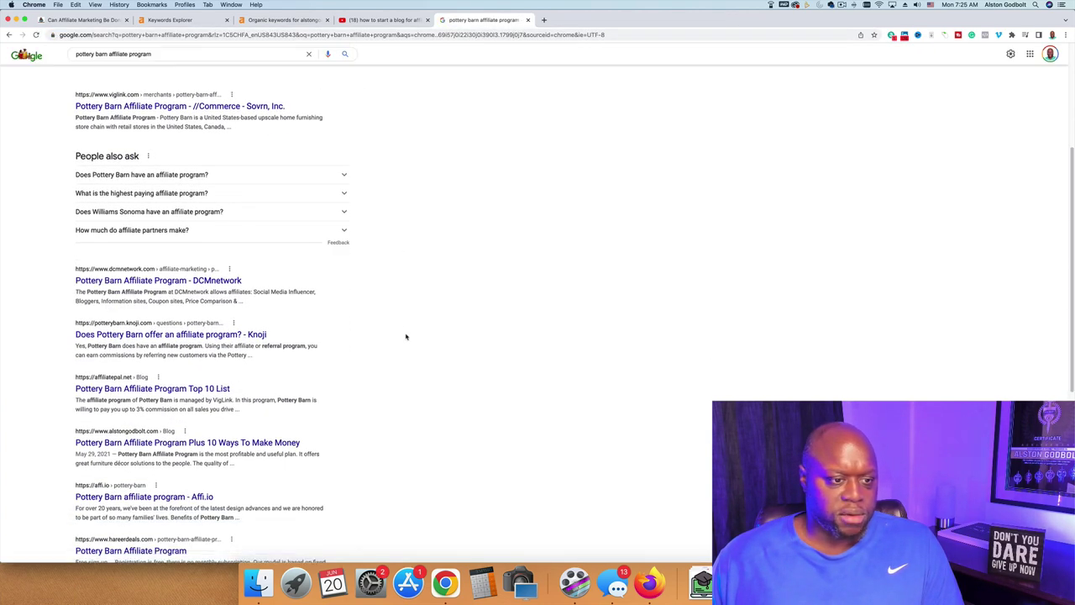
pyautogui.scroll(-1, 406, 337)
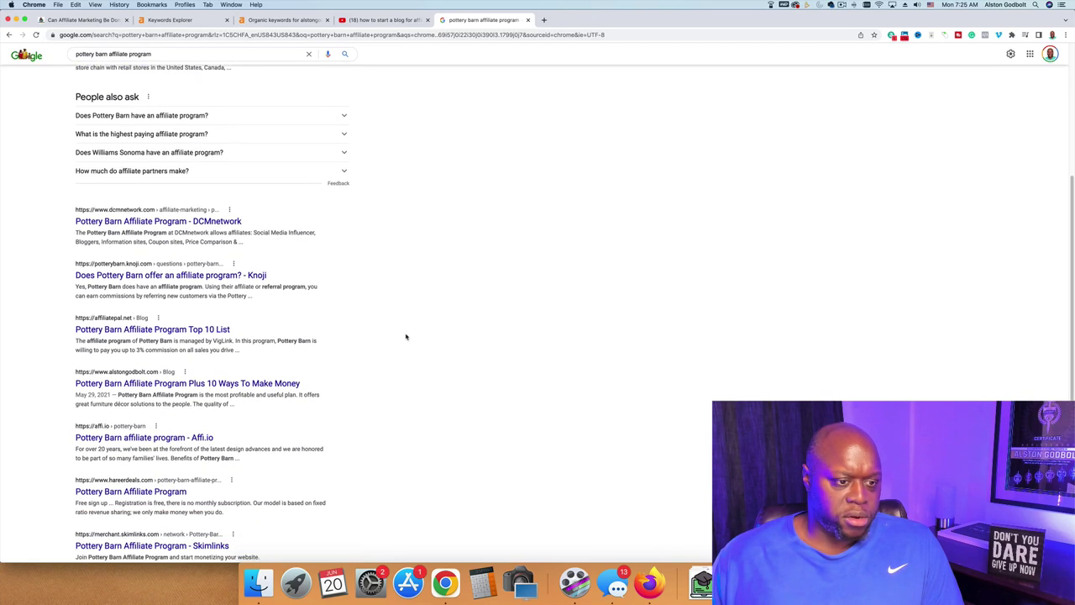
pyautogui.scroll(-1, 405, 337)
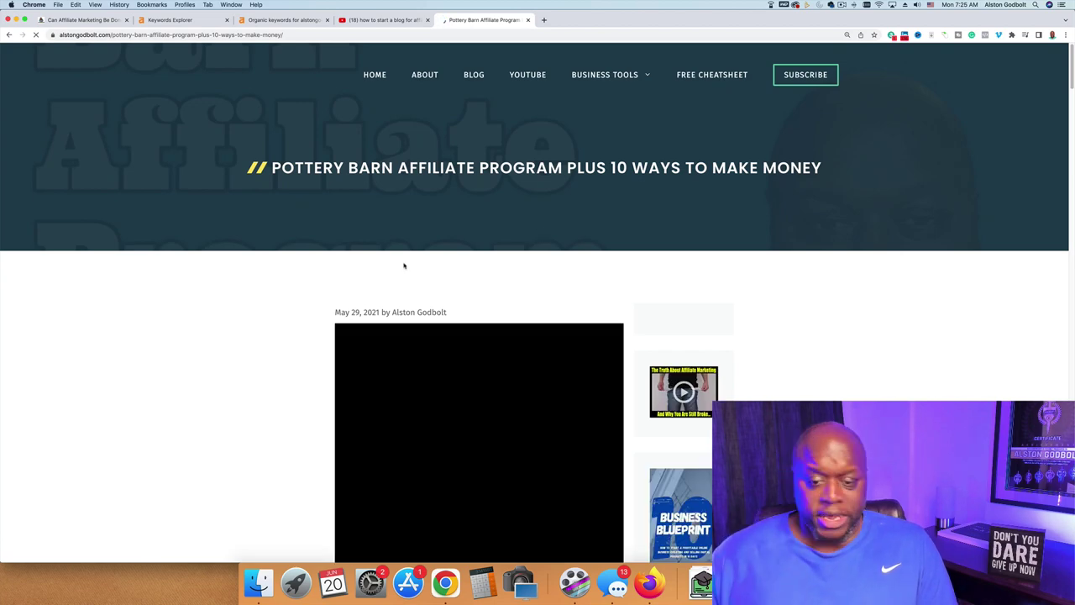
# - Read the Pottery Barn article's introduction, its explanation of the affiliate program and the program's features
pyautogui.scroll(-5, 230, 276)
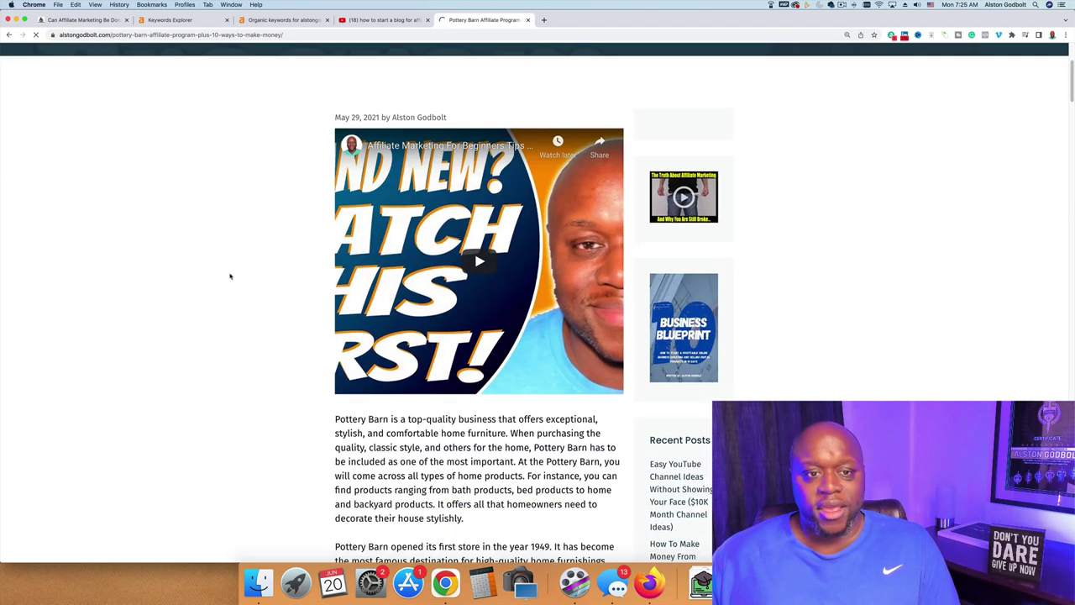
pyautogui.scroll(-9, 230, 276)
pyautogui.scroll(-3, 230, 275)
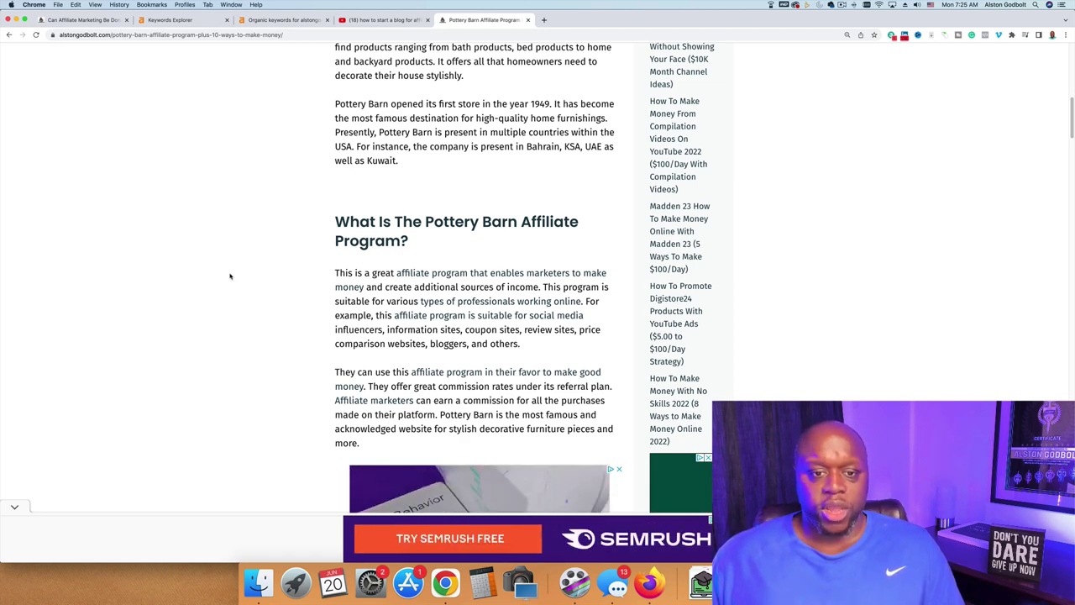
pyautogui.scroll(1, 417, 241)
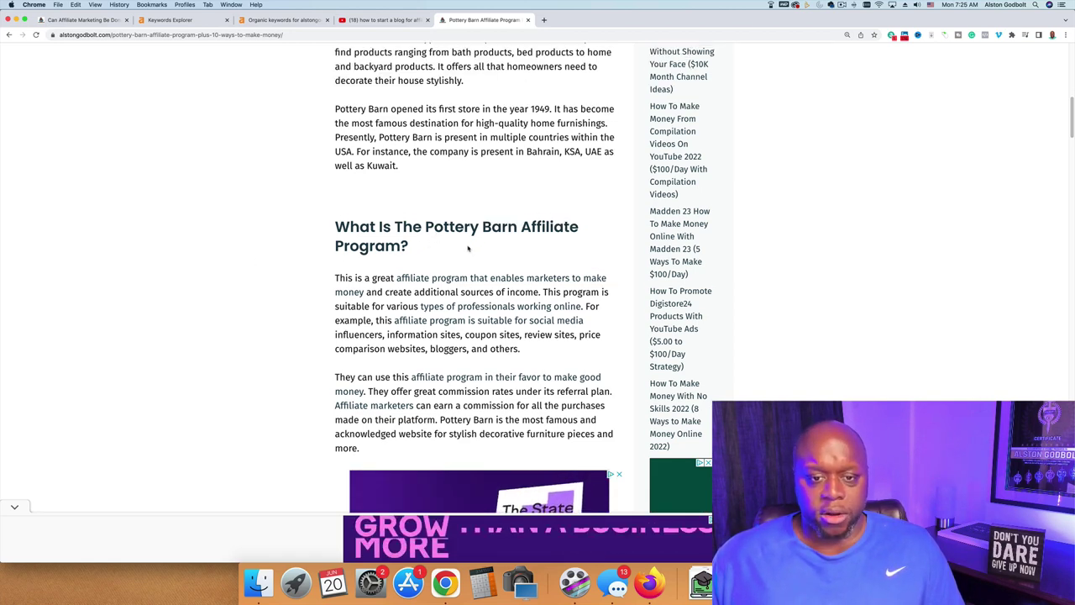
pyautogui.scroll(-6, 305, 300)
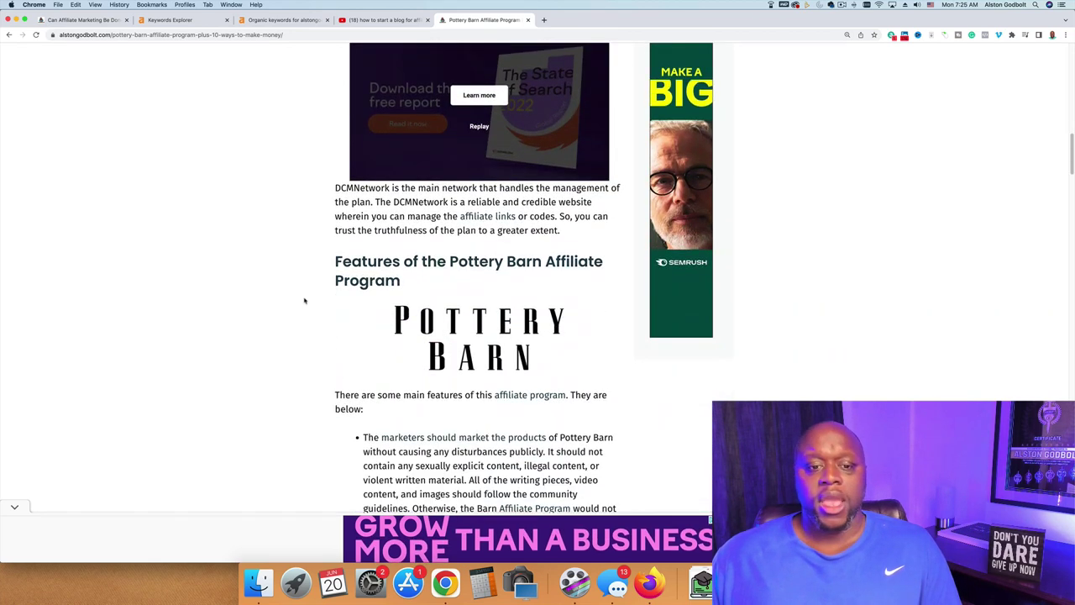
pyautogui.scroll(-3, 252, 298)
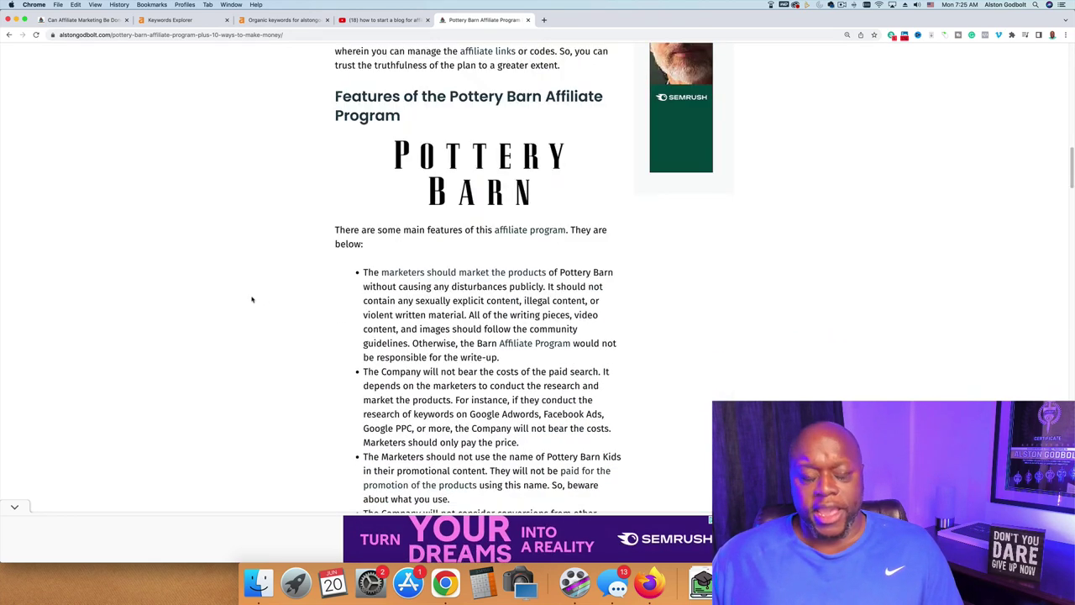
# - Examine the article's sections on pay, registration and 10 ways to make money, and return to its beginning
pyautogui.scroll(-7, 251, 299)
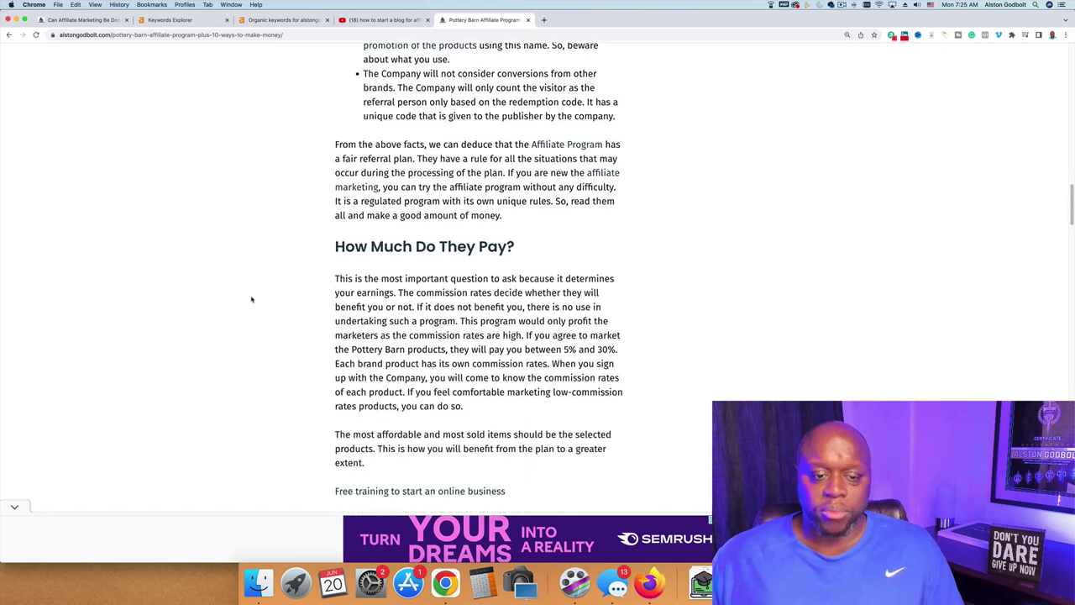
pyautogui.scroll(2, 251, 299)
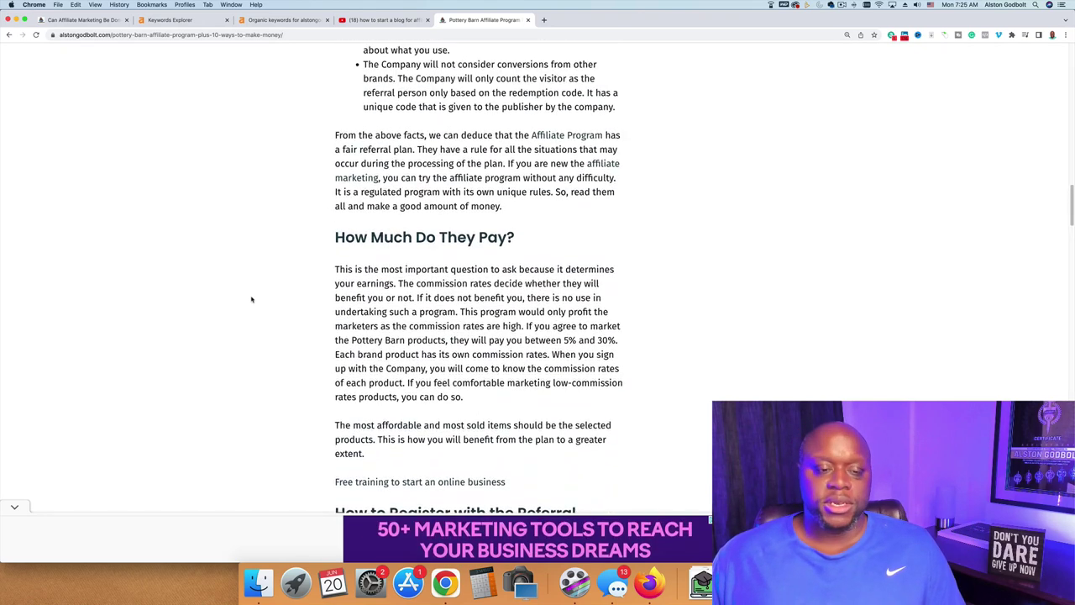
pyautogui.scroll(-2, 282, 287)
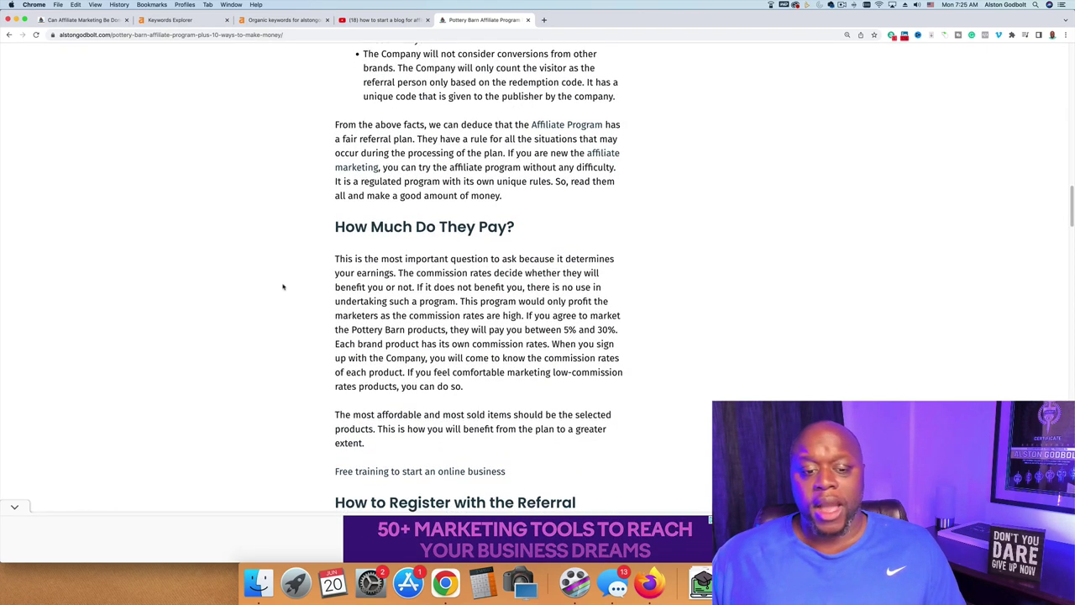
pyautogui.scroll(-5, 283, 289)
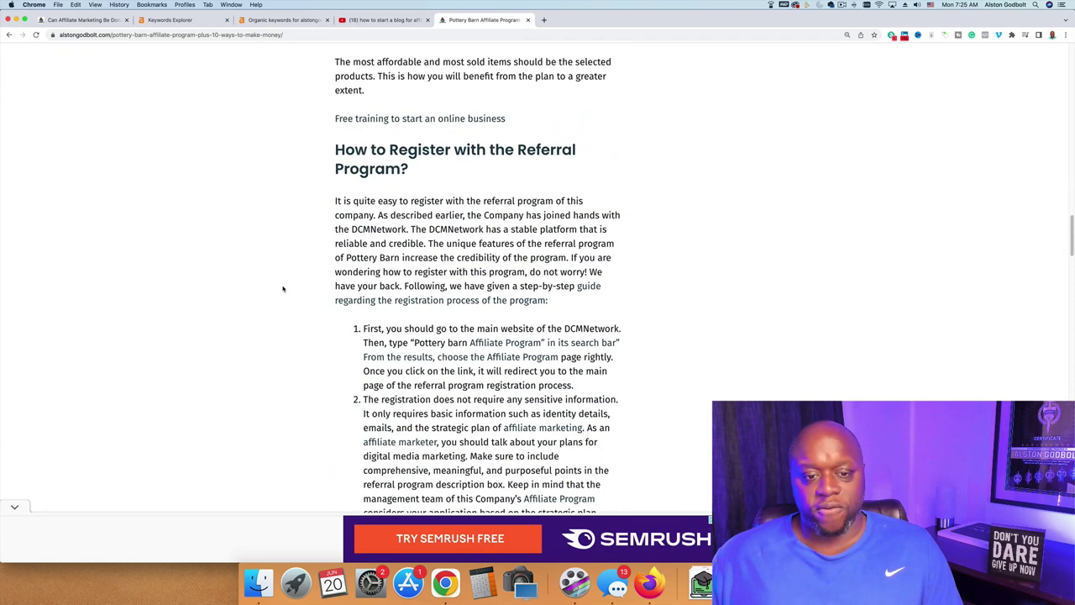
pyautogui.scroll(-5, 283, 288)
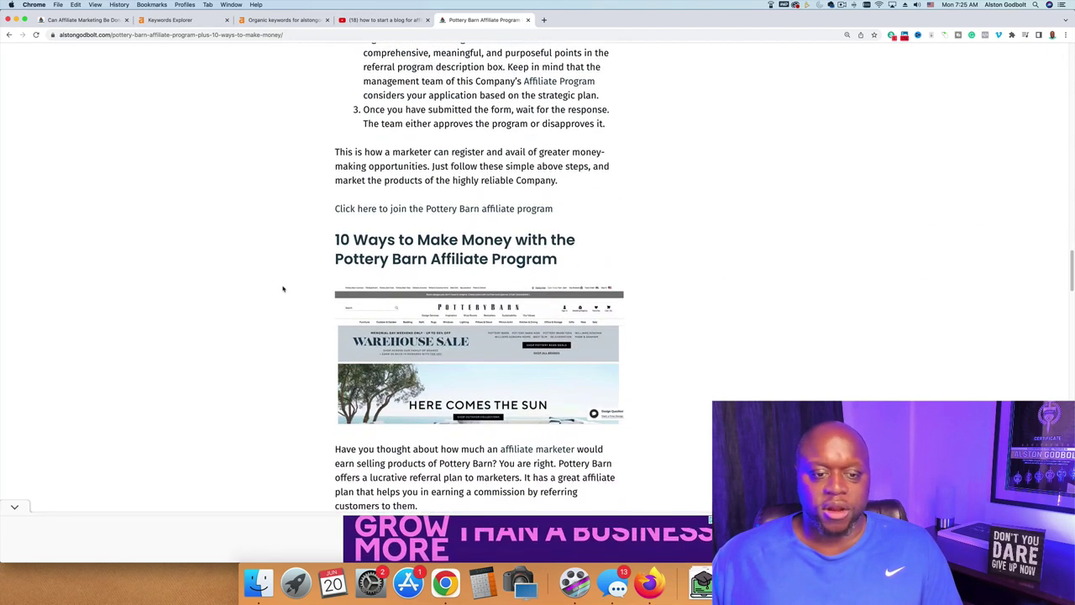
pyautogui.scroll(-1, 283, 289)
pyautogui.scroll(-3, 282, 289)
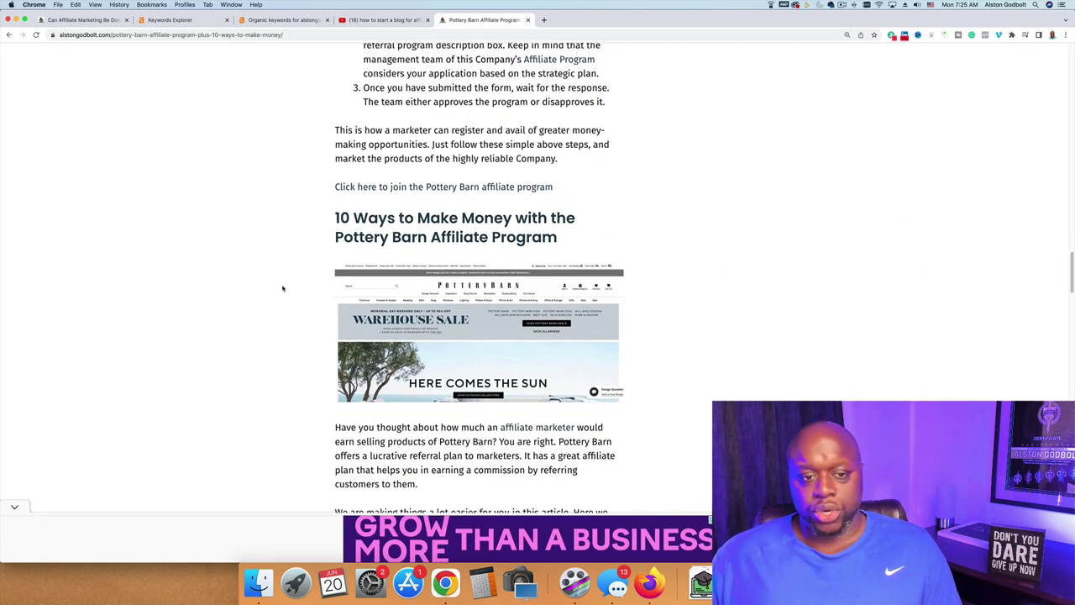
pyautogui.scroll(-1, 283, 287)
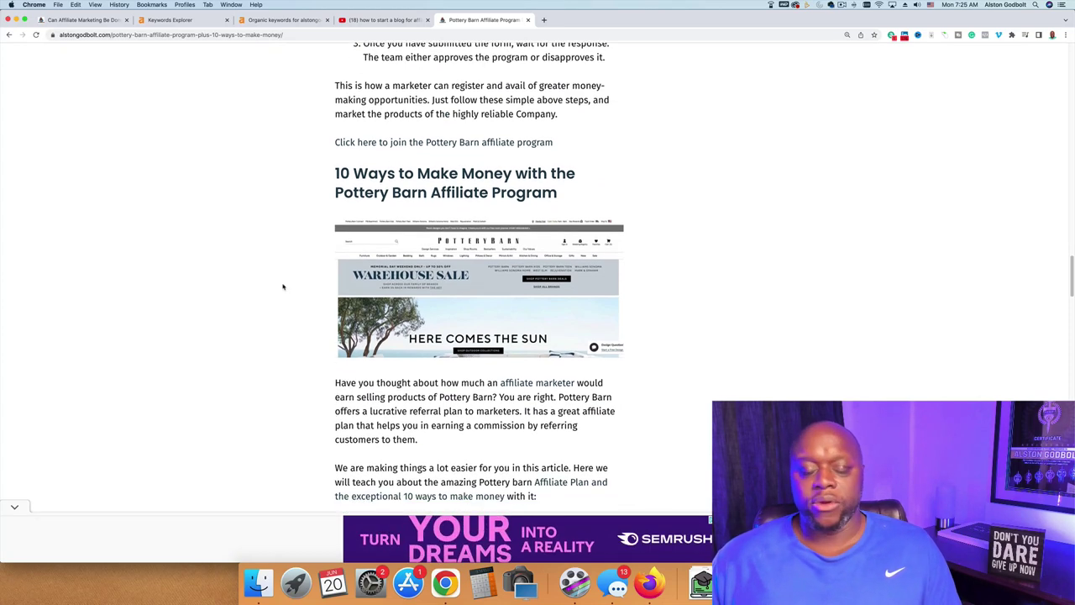
pyautogui.scroll(20, 283, 288)
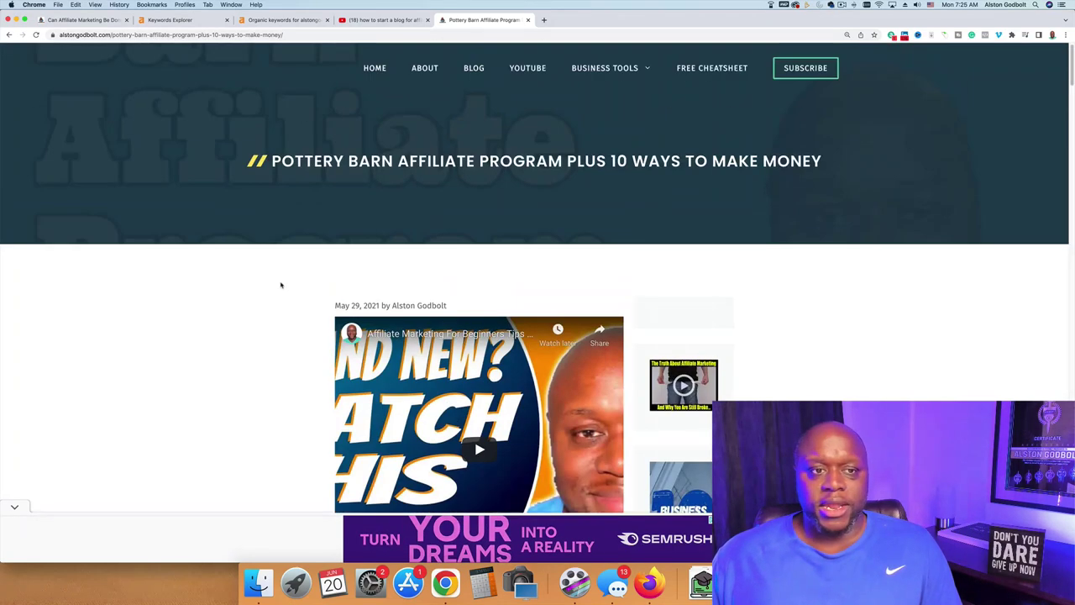
# - Return to the Keywords Explorer results and filter the matching terms to a maximum keyword difficulty of 10
pyautogui.click(203, 21)
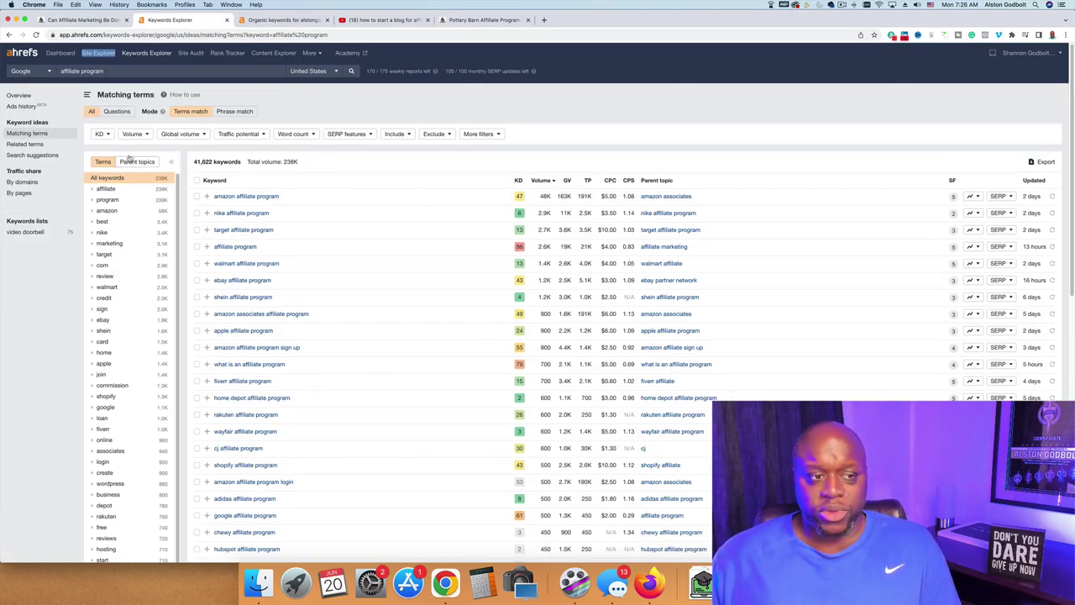
pyautogui.click(103, 134)
pyautogui.click(161, 151)
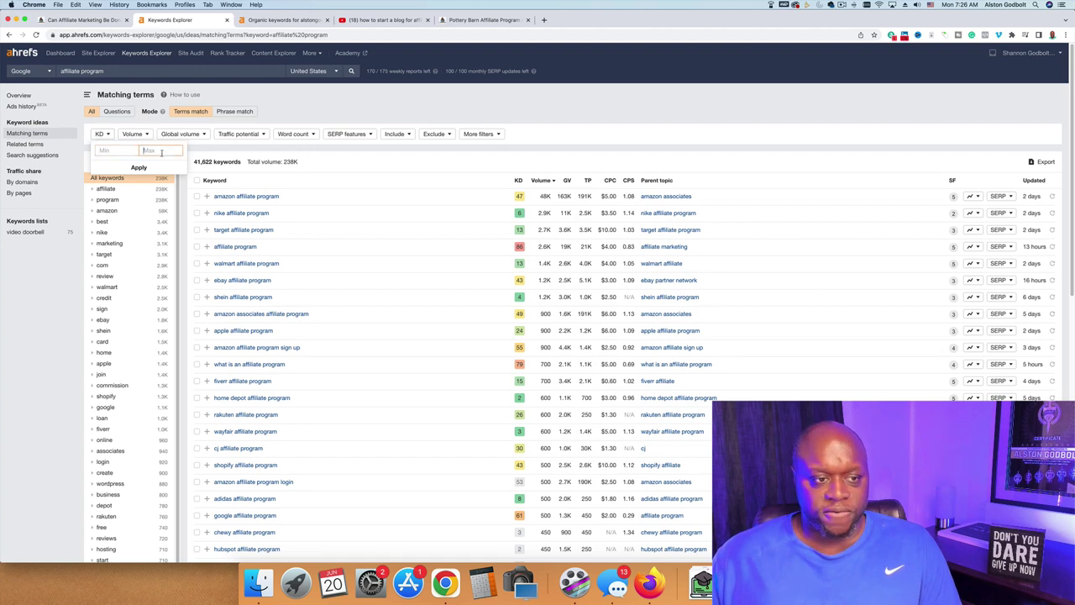
pyautogui.press('Return')
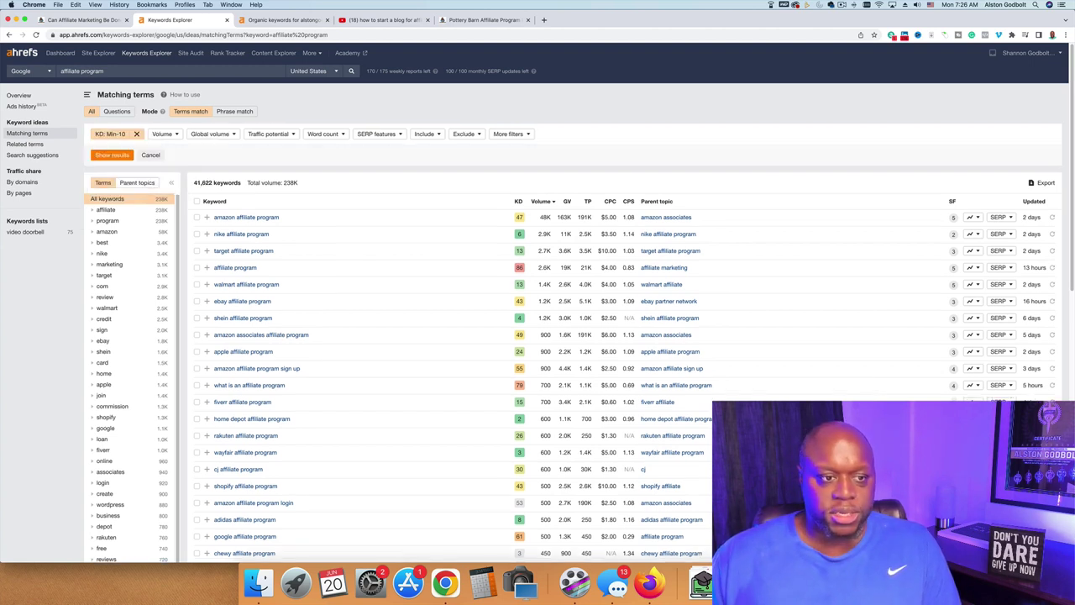
pyautogui.click(118, 158)
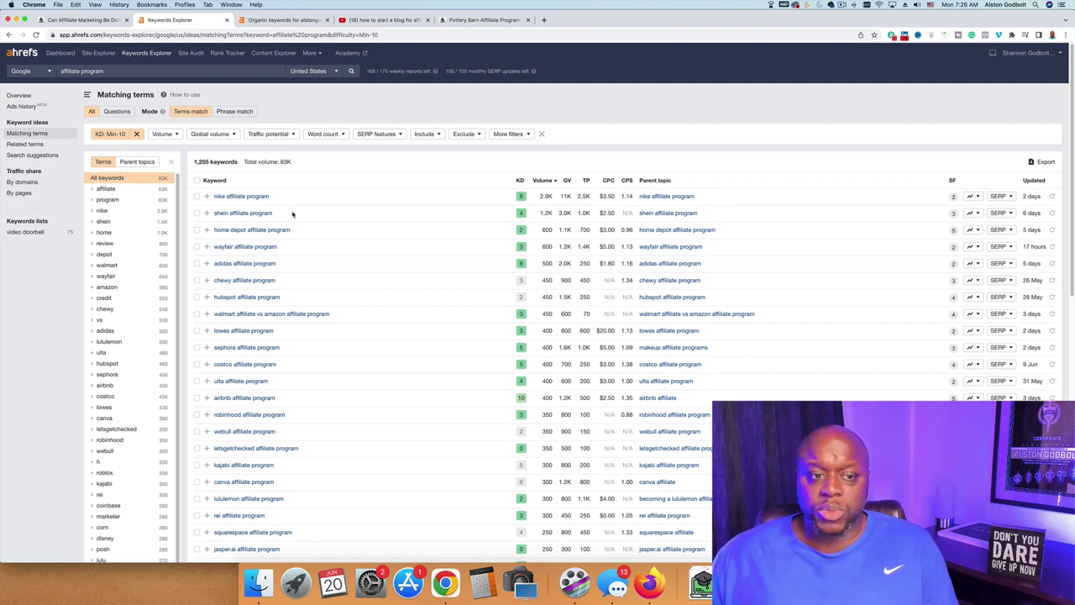
# - Copy the keyword "shein affiliate program" from the filtered list and search Google for it in a new tab
pyautogui.moveTo(288, 215); pyautogui.dragTo(215, 213)
pyautogui.press('super+c')
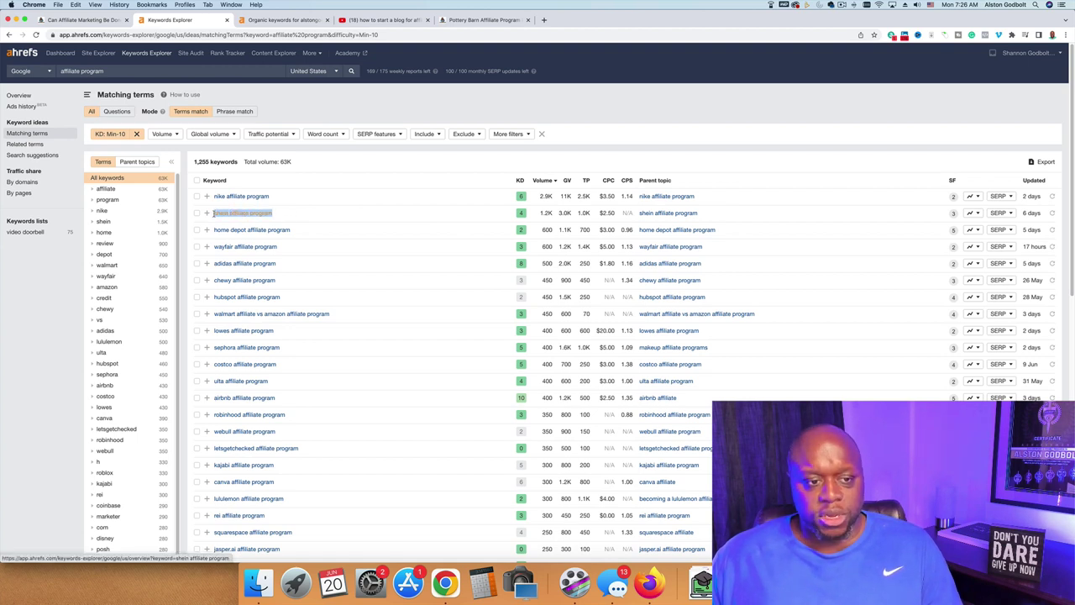
pyautogui.click(545, 20)
pyautogui.press('super+v')
pyautogui.press('Return')
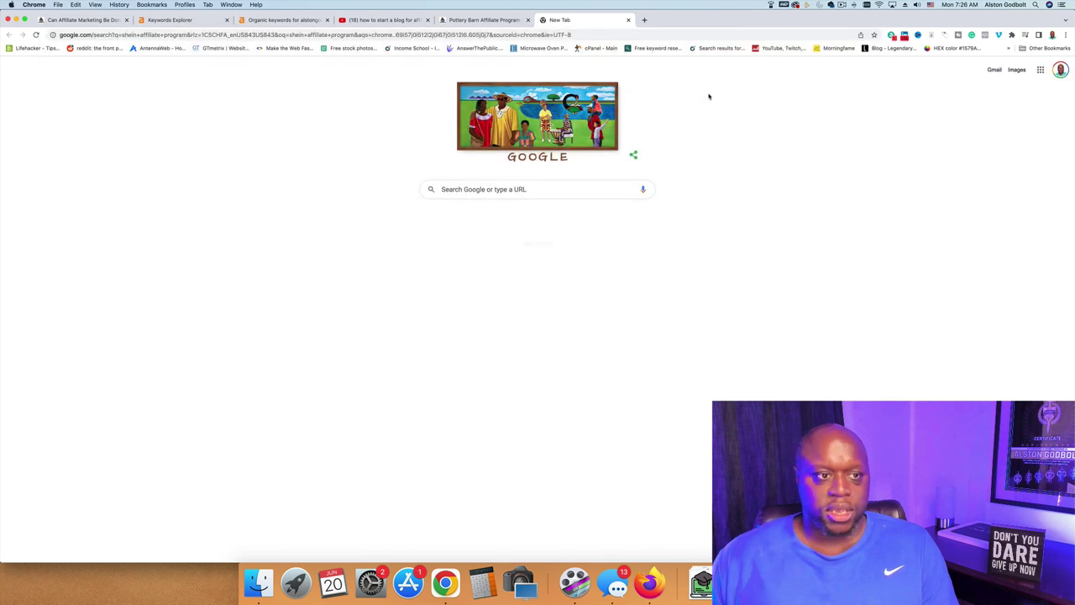
# - Examine which sites rank for the SHEIN affiliate program search, and return to the Pottery Barn article
pyautogui.scroll(-2, 495, 323)
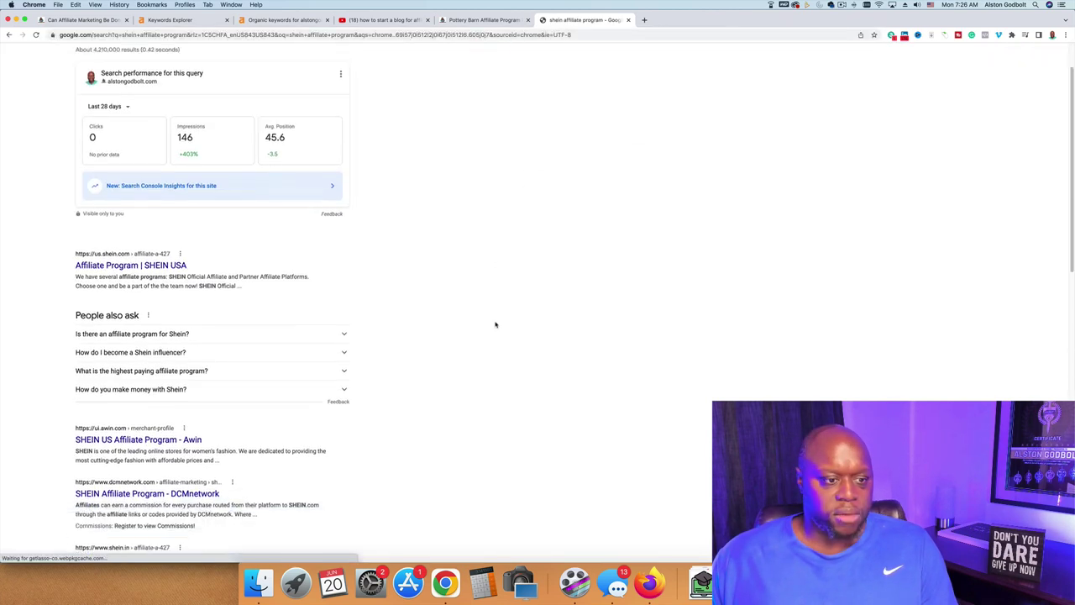
pyautogui.scroll(-4, 496, 324)
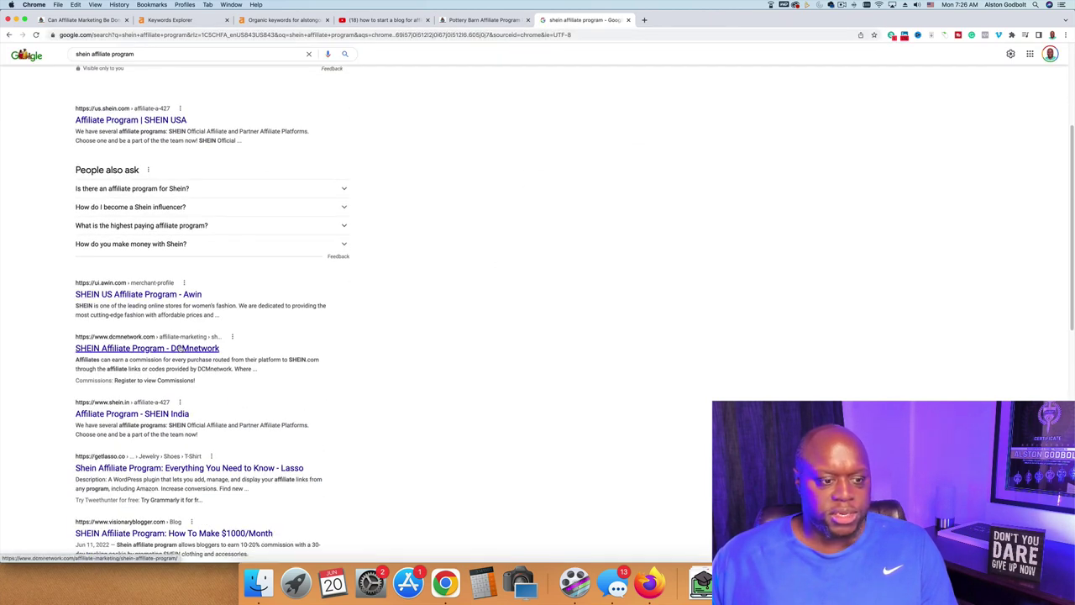
pyautogui.scroll(-4, 185, 348)
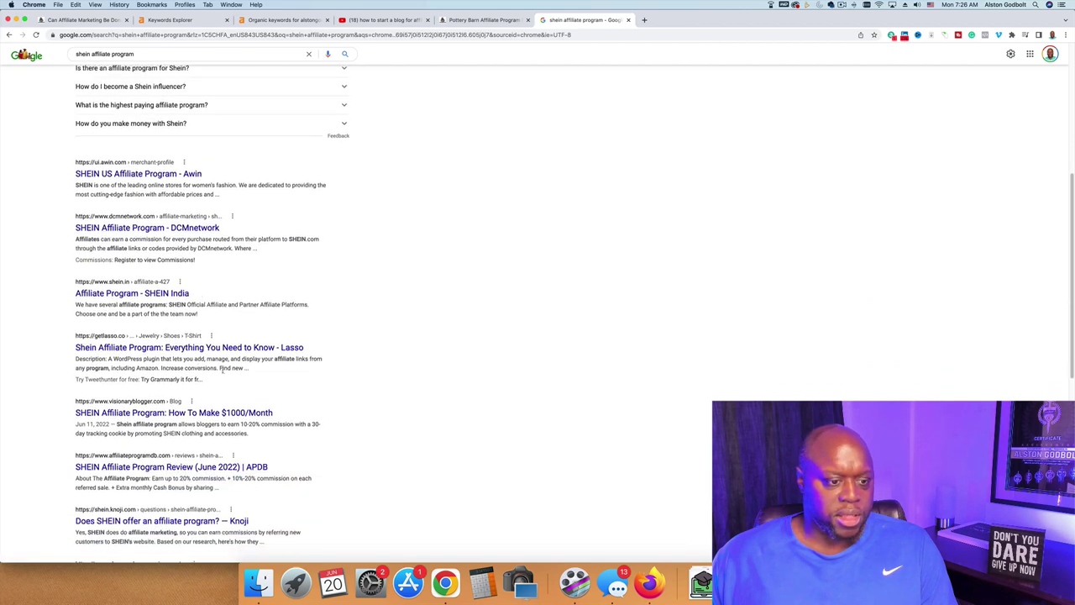
pyautogui.scroll(-5, 223, 369)
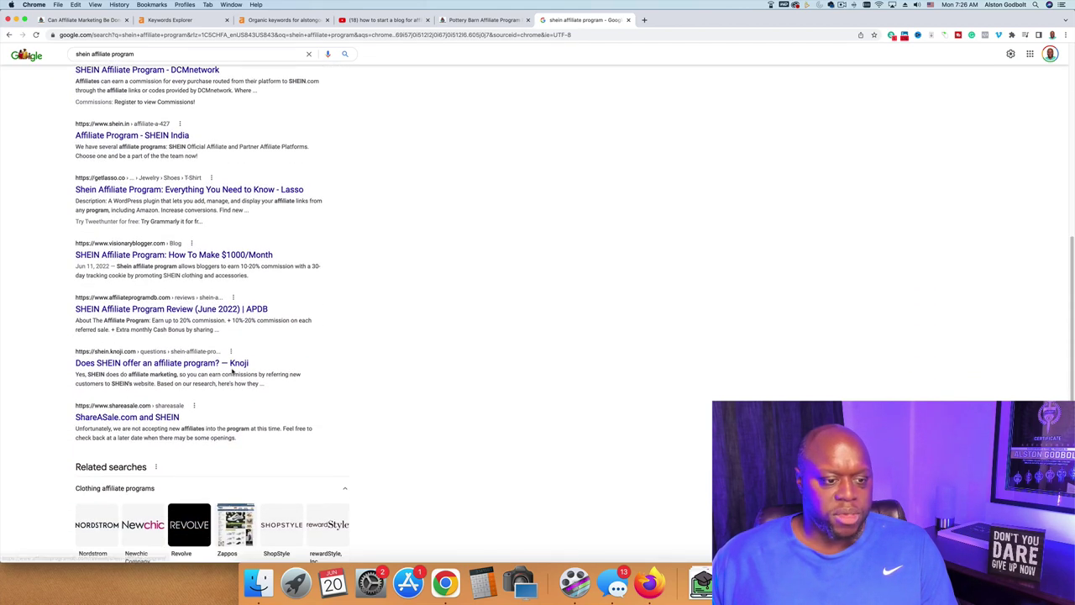
pyautogui.scroll(-5, 419, 386)
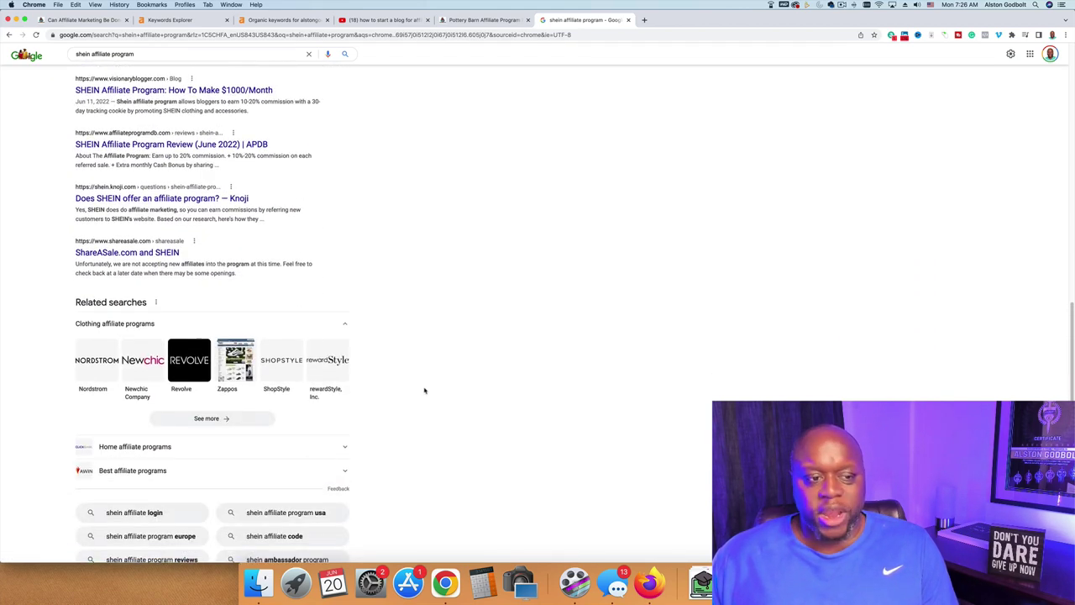
pyautogui.scroll(20, 426, 391)
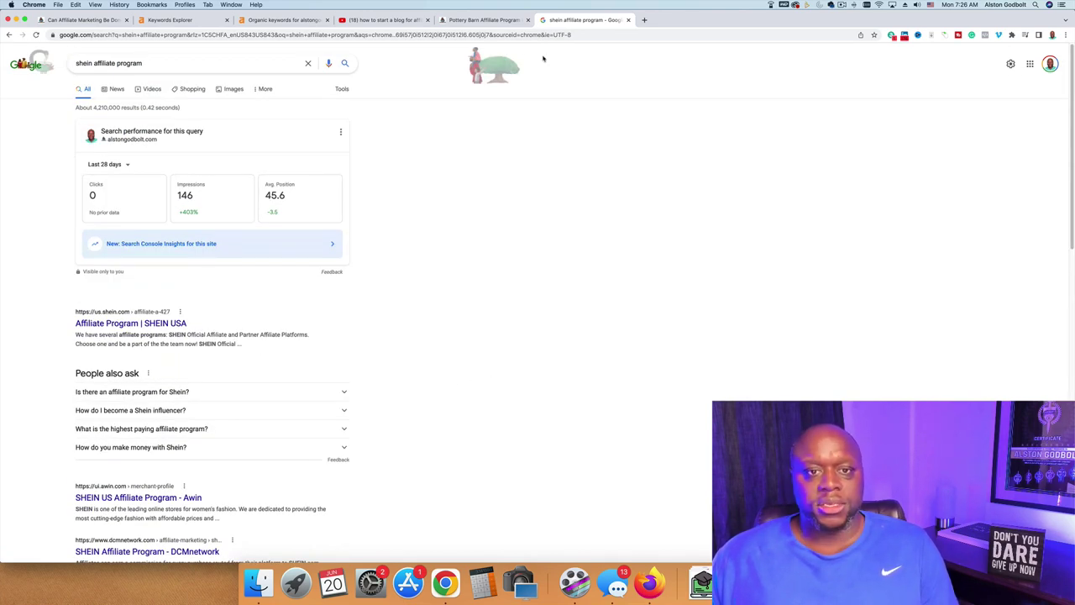
pyautogui.click(483, 20)
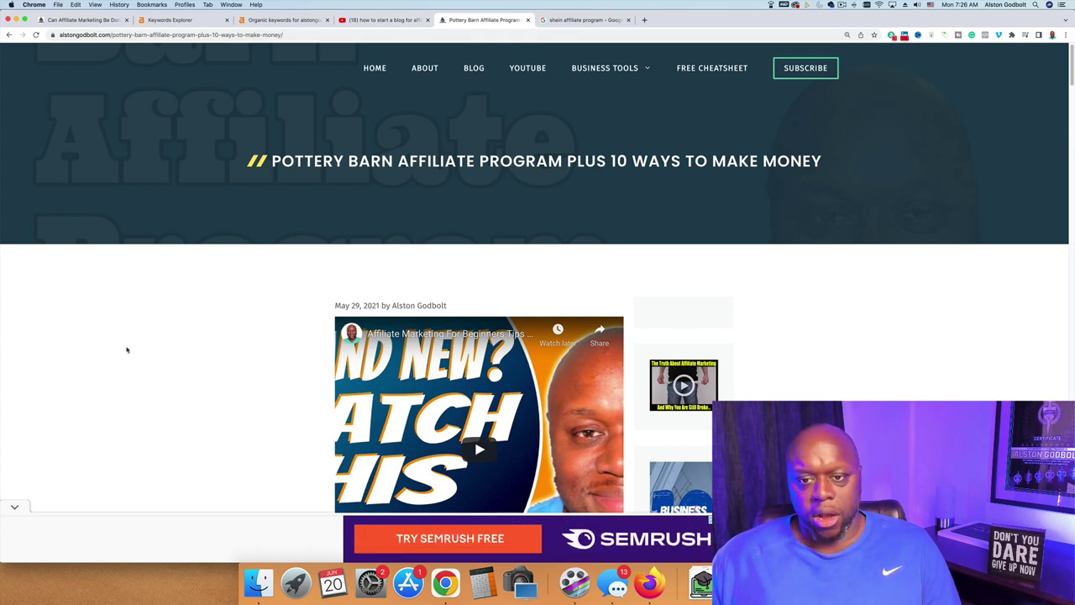
# - Read the Pottery Barn article through to its conclusion, and view the icon links in the article on affiliate marketing without a website
pyautogui.scroll(-5, 127, 349)
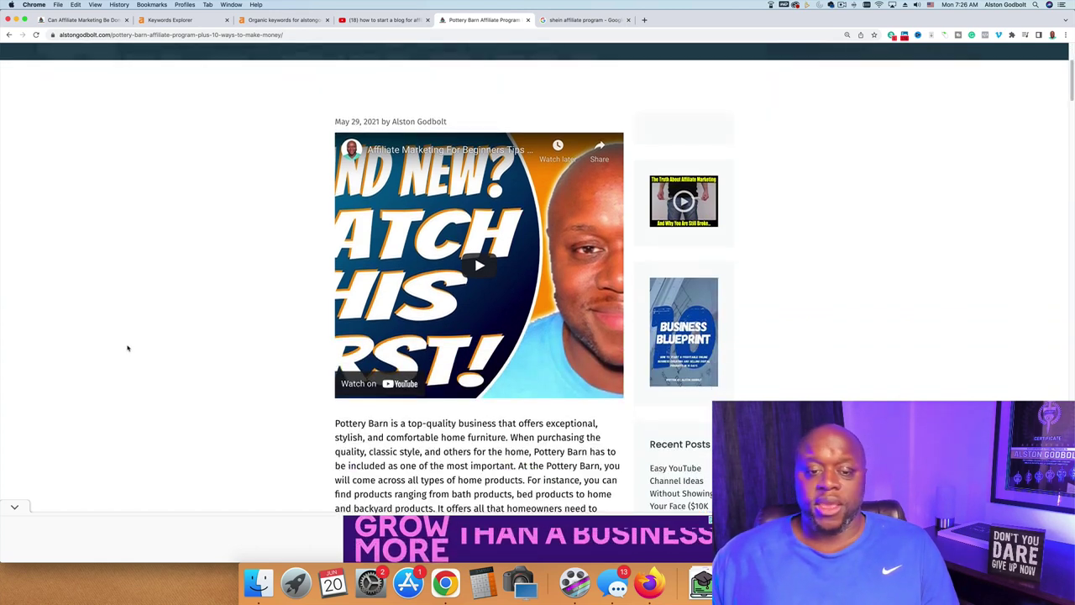
pyautogui.scroll(-10, 128, 347)
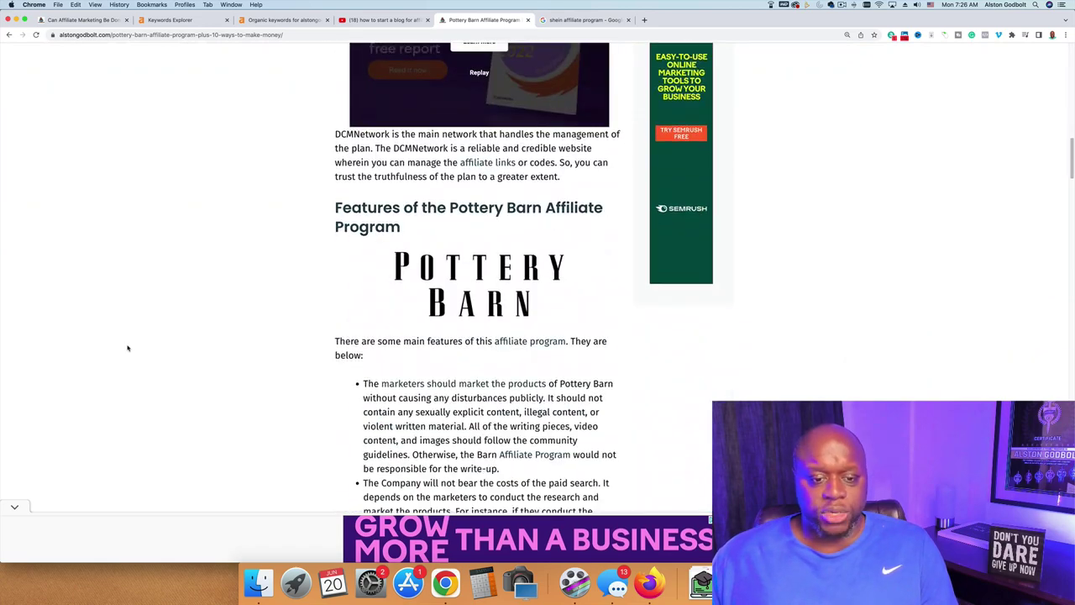
pyautogui.scroll(-15, 128, 348)
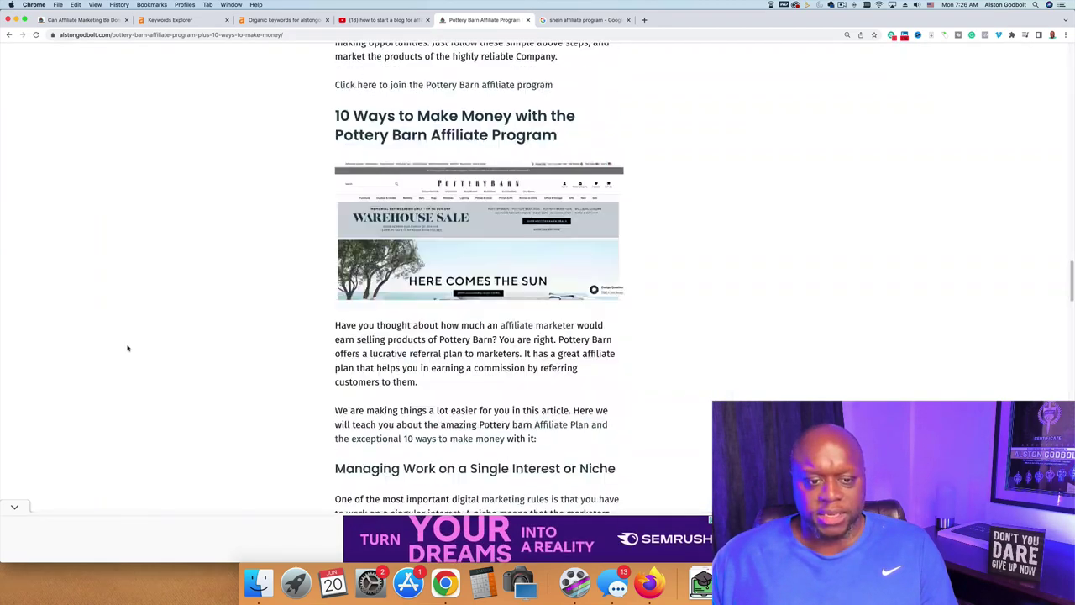
pyautogui.scroll(-20, 128, 348)
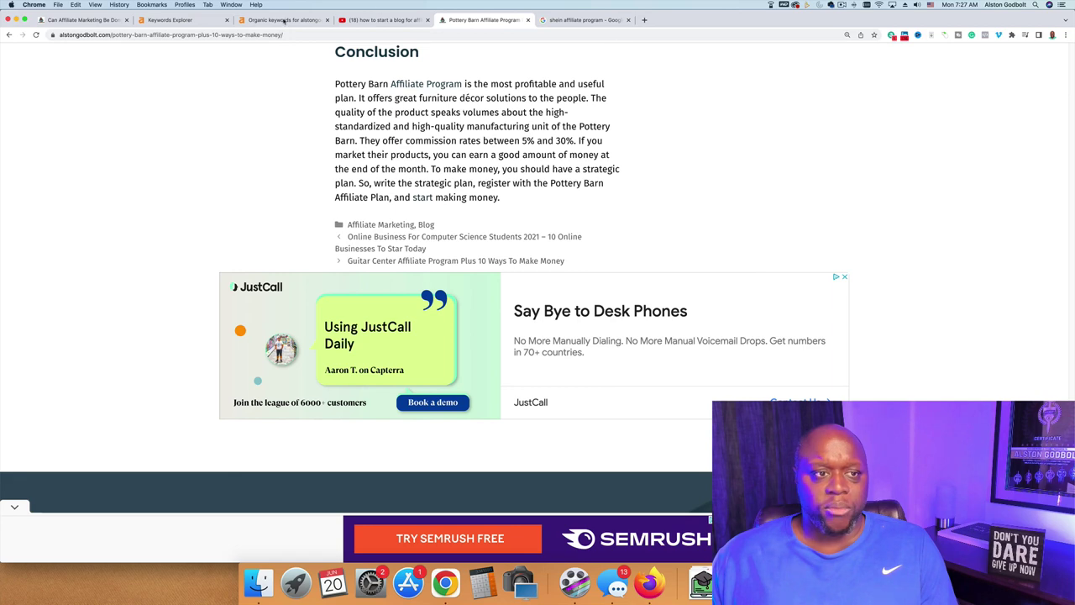
pyautogui.click(78, 19)
pyautogui.scroll(-3, 200, 238)
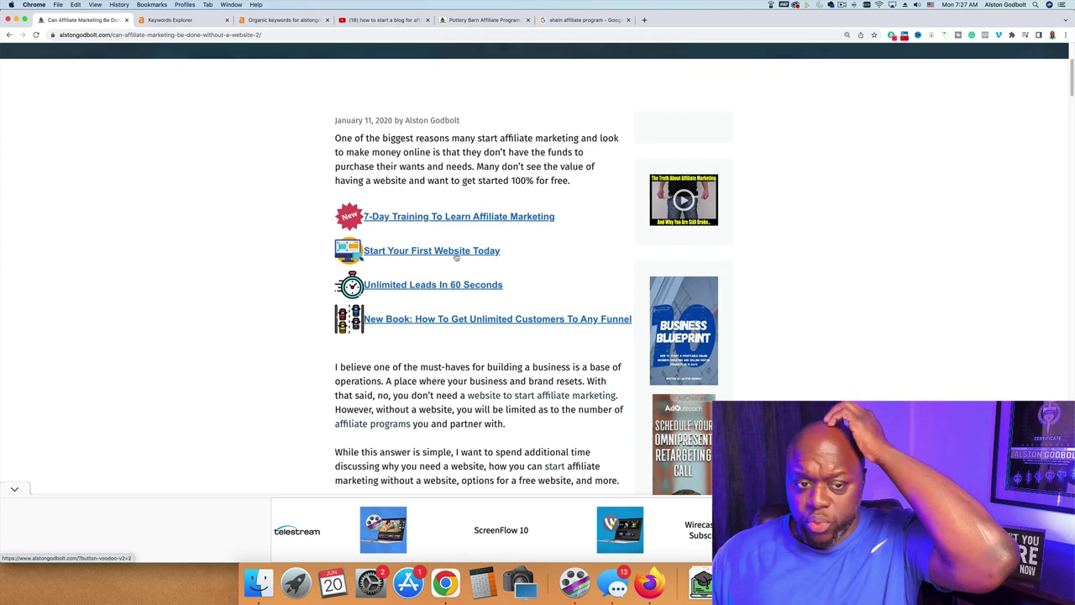
# - Open flaticon.com in a new tab and search its icons for "website"
pyautogui.click(645, 19)
pyautogui.write('flaticon.com')
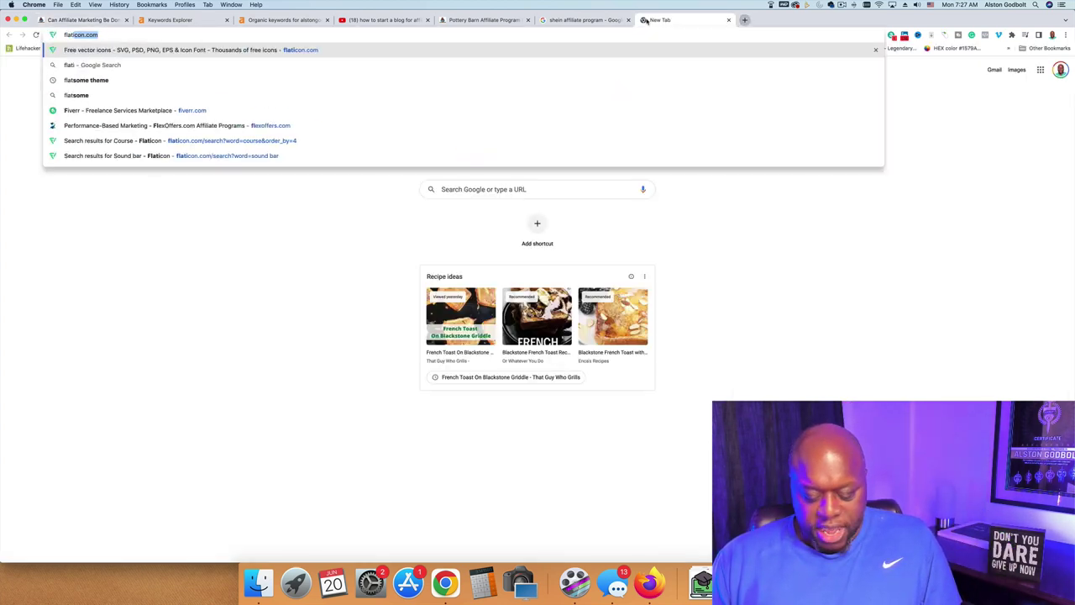
pyautogui.press('Return')
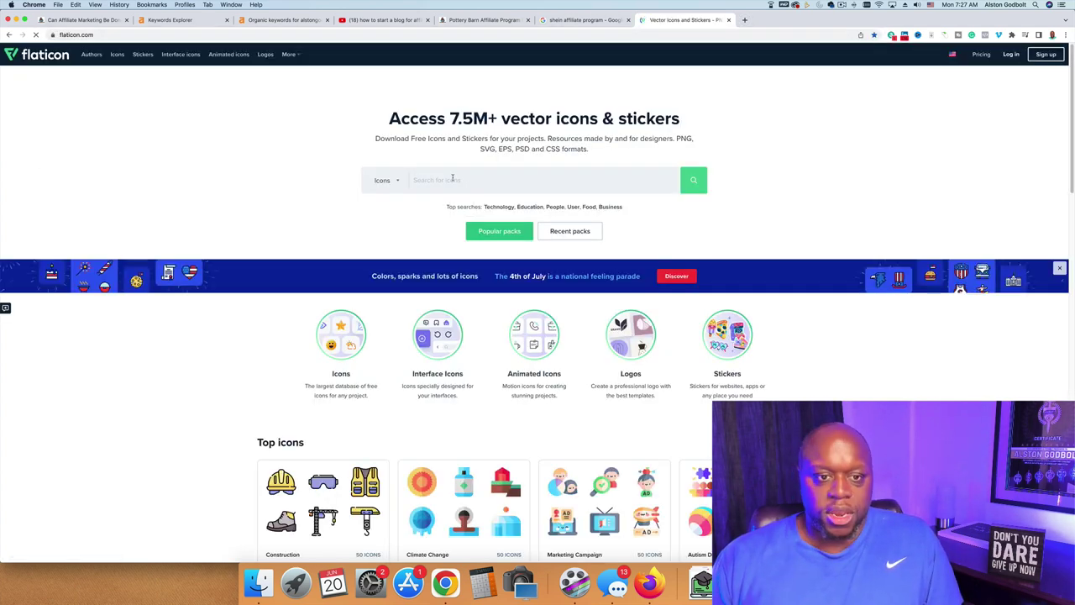
pyautogui.write('web')
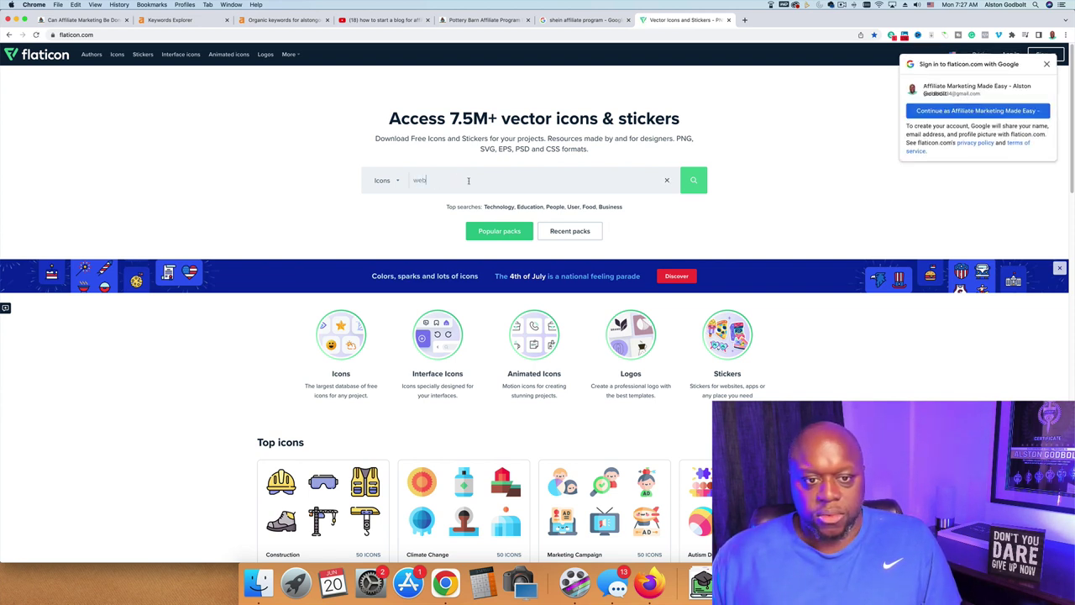
pyautogui.write('site')
pyautogui.press('Return')
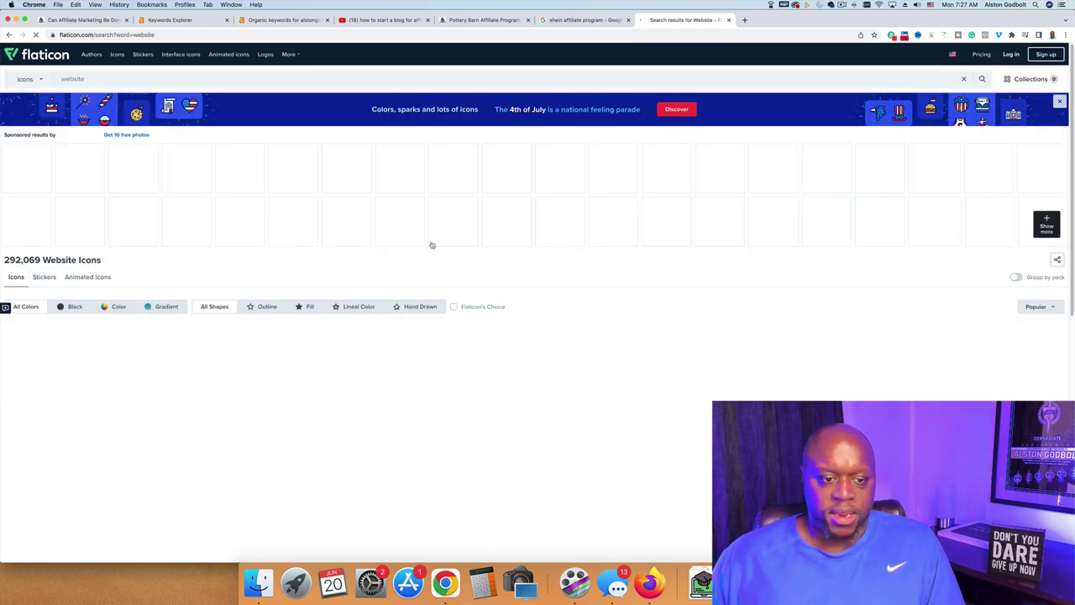
# - Open canva.com in another new tab
pyautogui.click(744, 20)
pyautogui.write('canva.com')
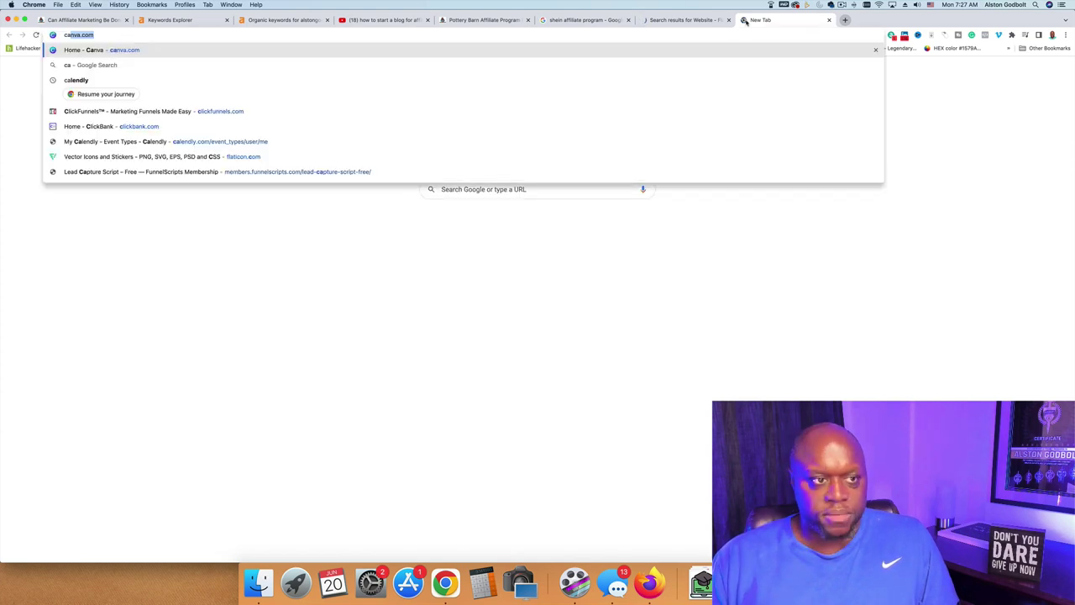
pyautogui.press('Return')
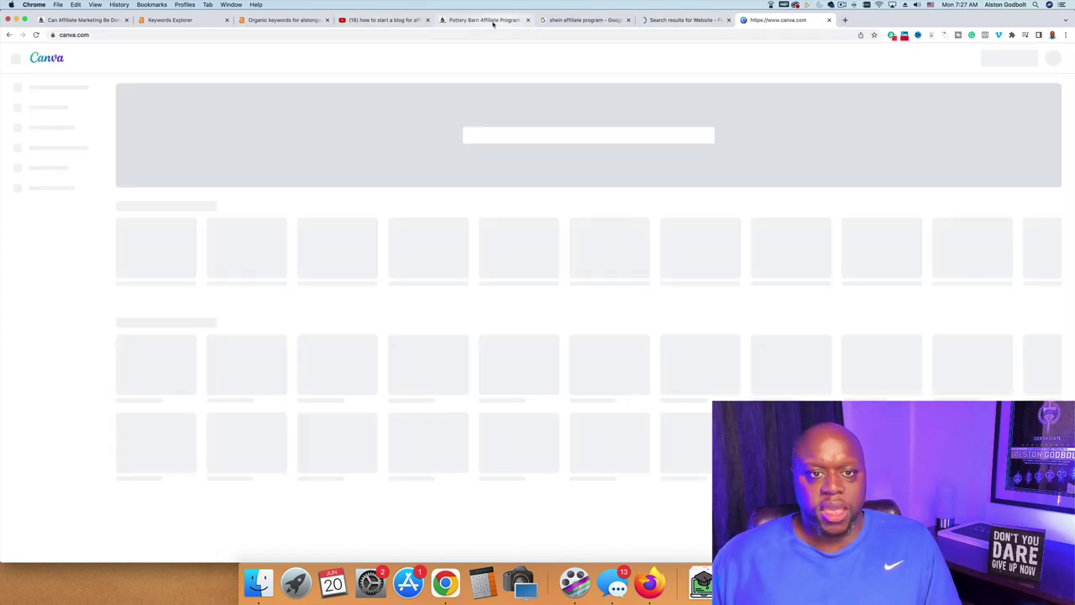
# - Examine how the icon links are designed and placed throughout the article on affiliate marketing without a website
pyautogui.click(495, 20)
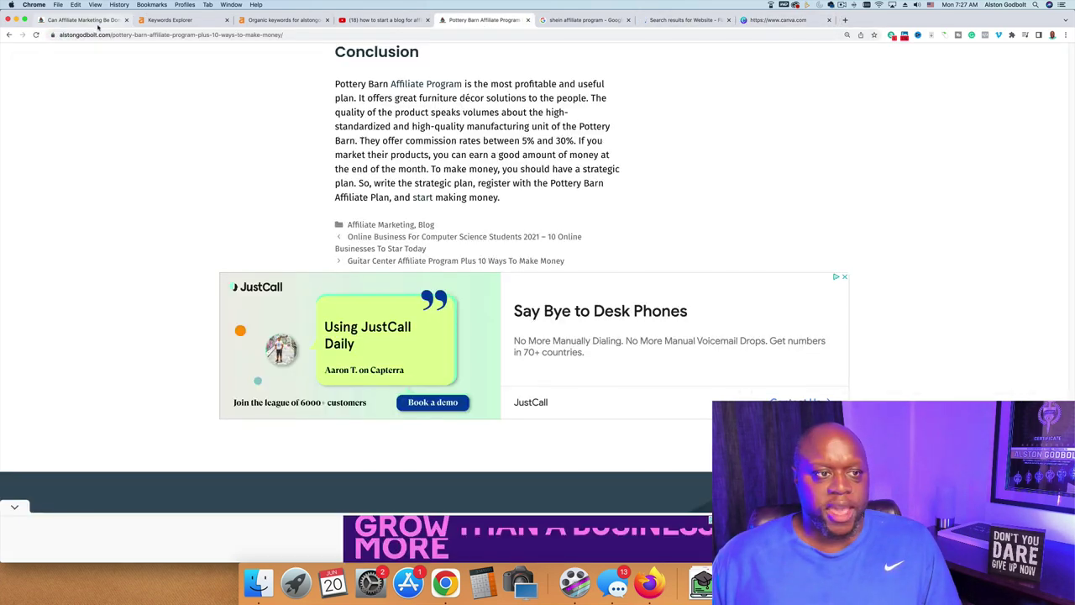
pyautogui.click(84, 19)
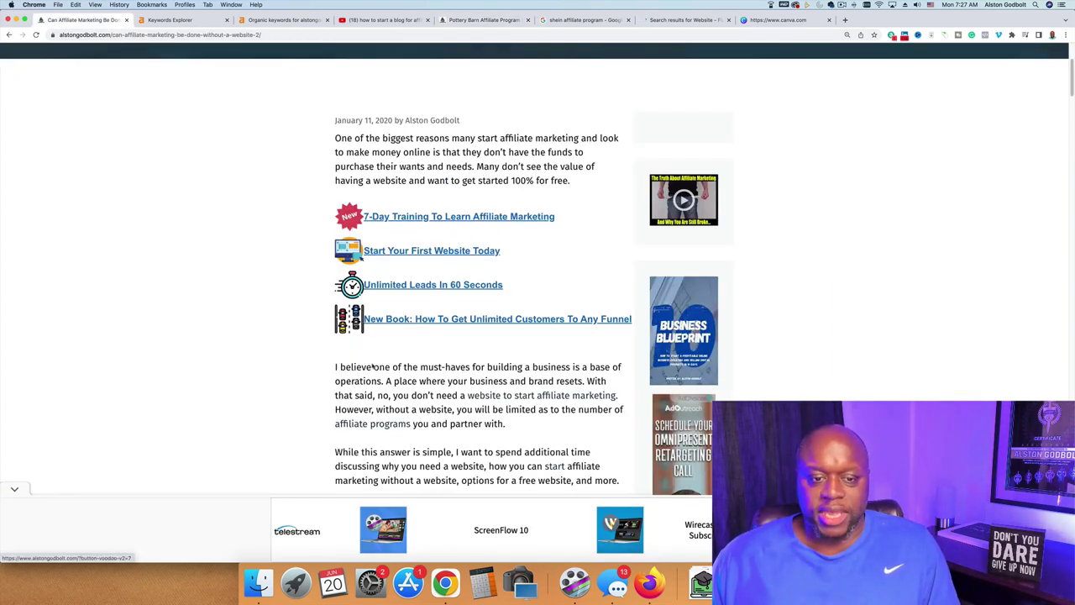
pyautogui.scroll(-4, 379, 382)
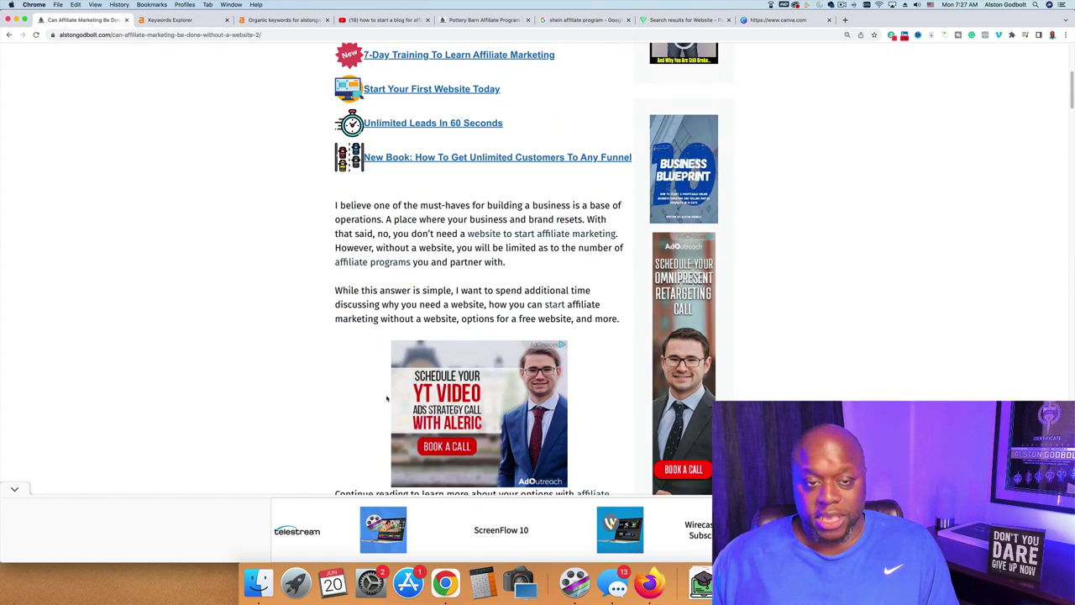
pyautogui.scroll(-12, 387, 398)
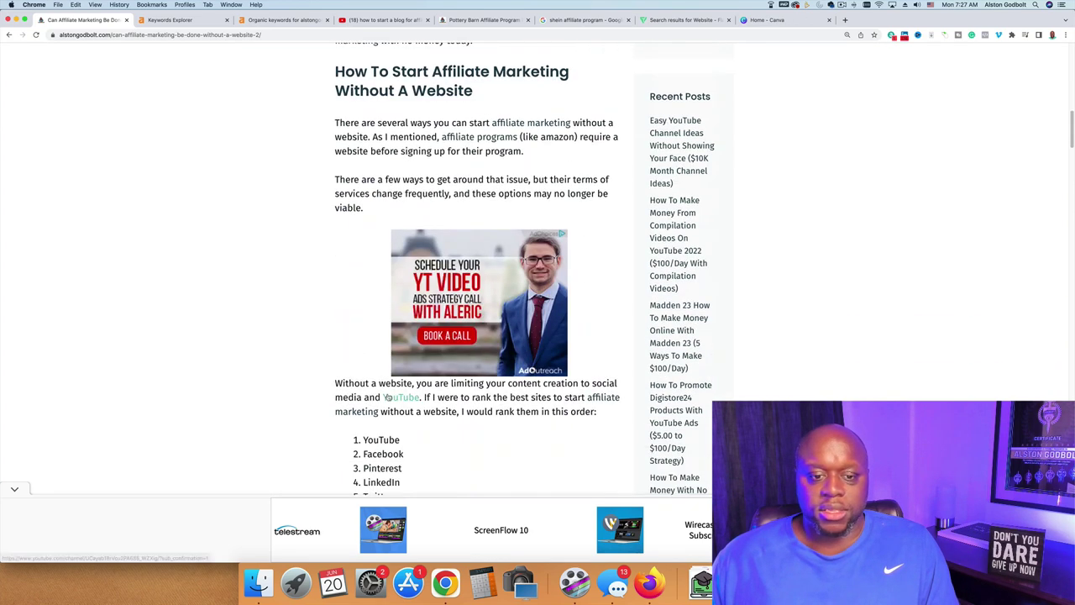
pyautogui.scroll(-10, 387, 397)
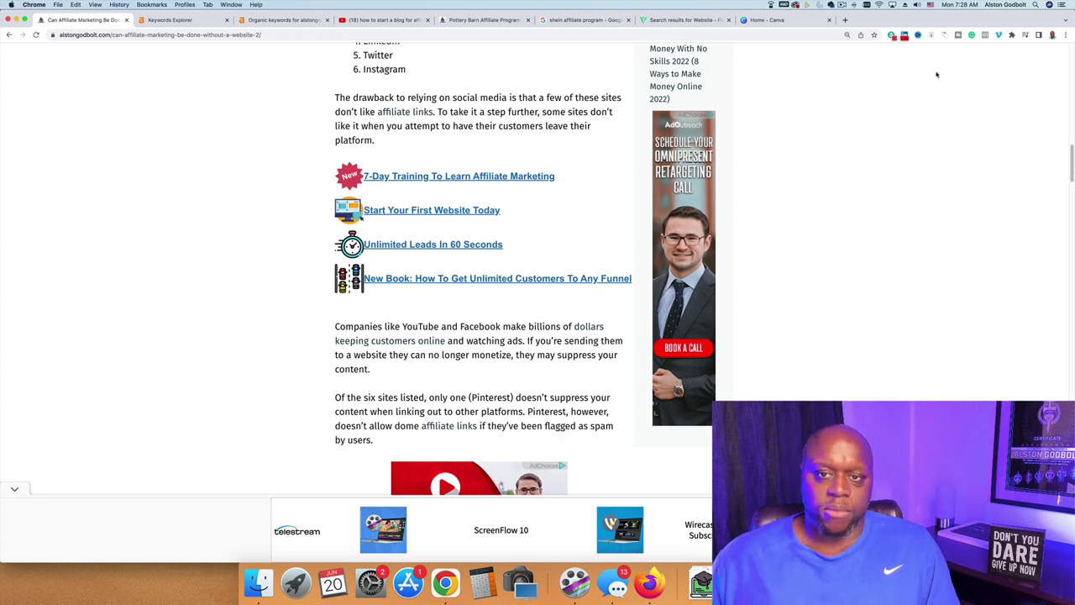
# - Download the free "Web link" icon from the Flaticon results, and return to Canva, dismissing its team trial offer
pyautogui.click(663, 19)
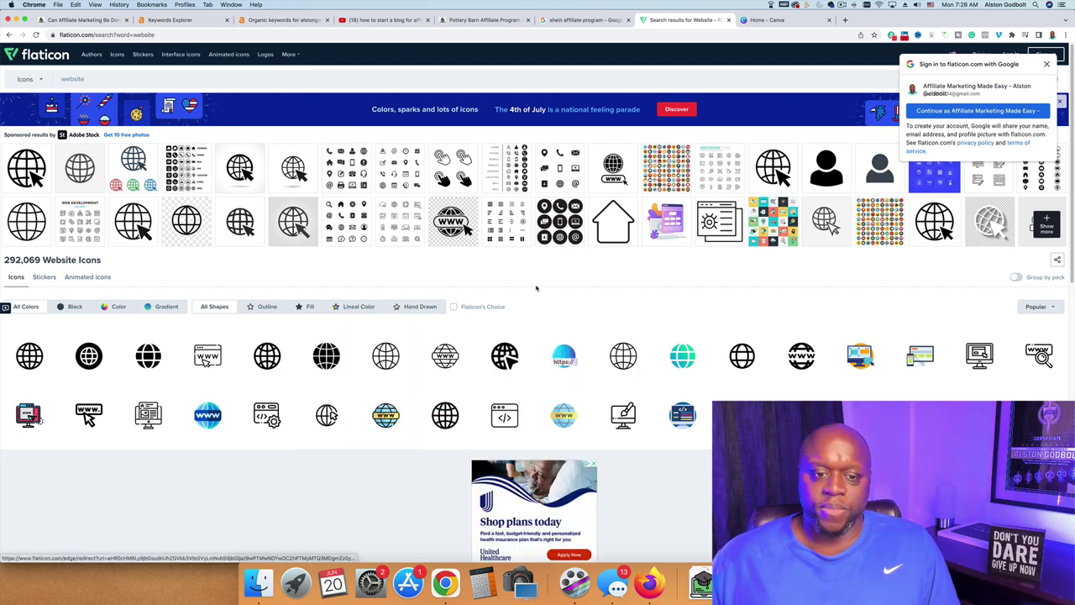
pyautogui.click(584, 368)
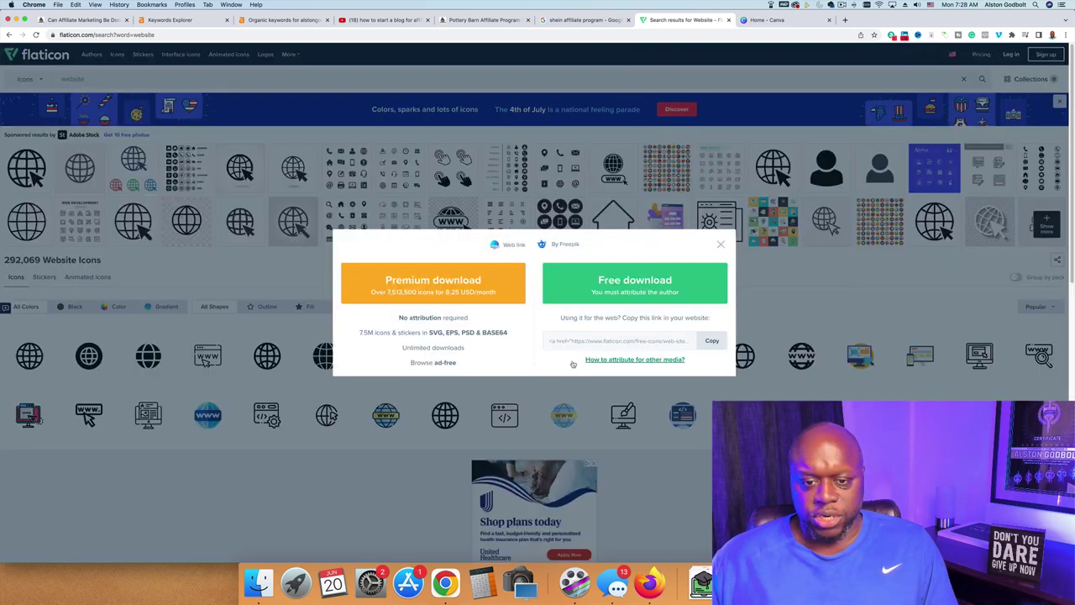
pyautogui.click(789, 23)
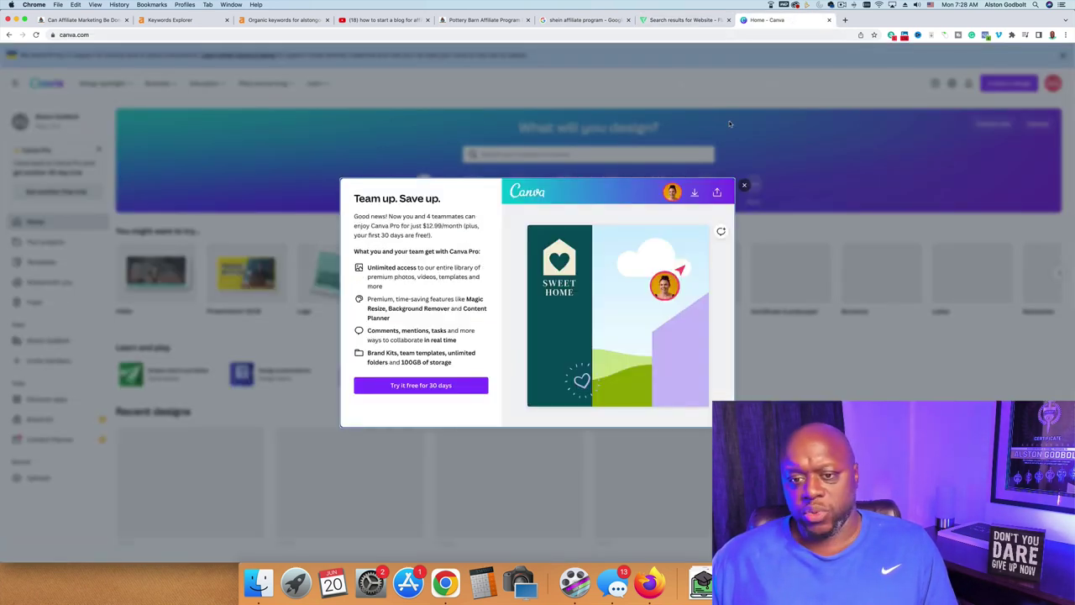
pyautogui.click(744, 185)
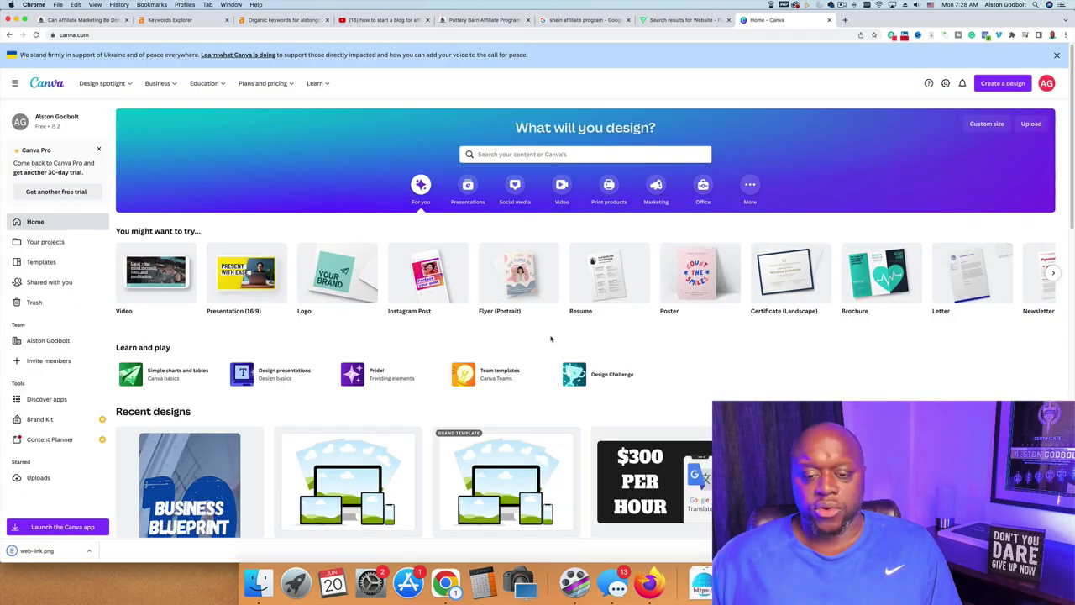
# - Look through the recent Canva designs and create a new custom-size design of 1000 × 200 px
pyautogui.scroll(-5, 551, 339)
pyautogui.scroll(-5, 551, 339)
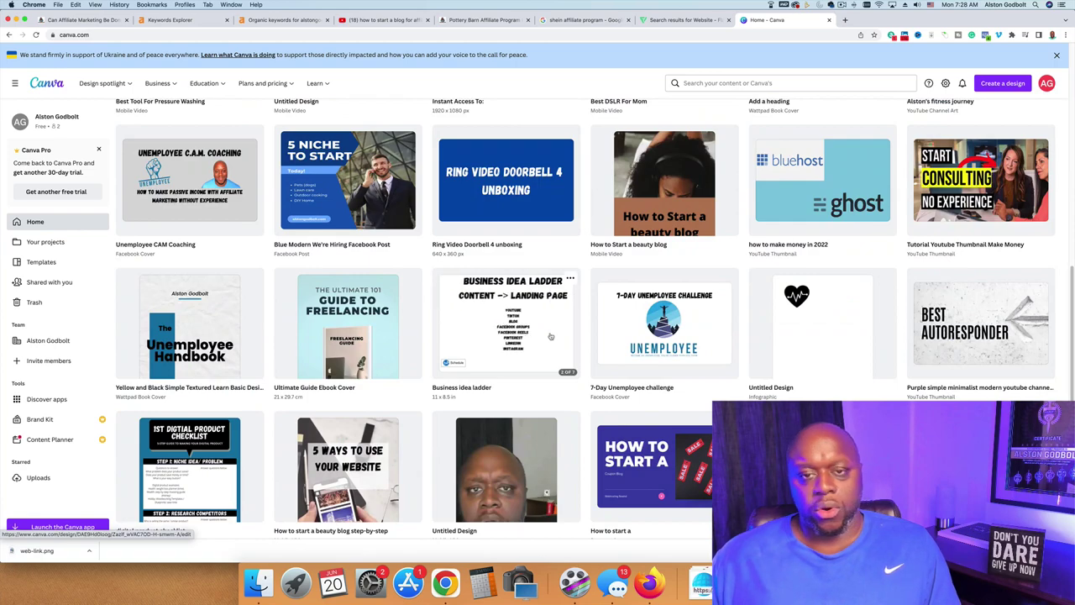
pyautogui.scroll(1, 550, 337)
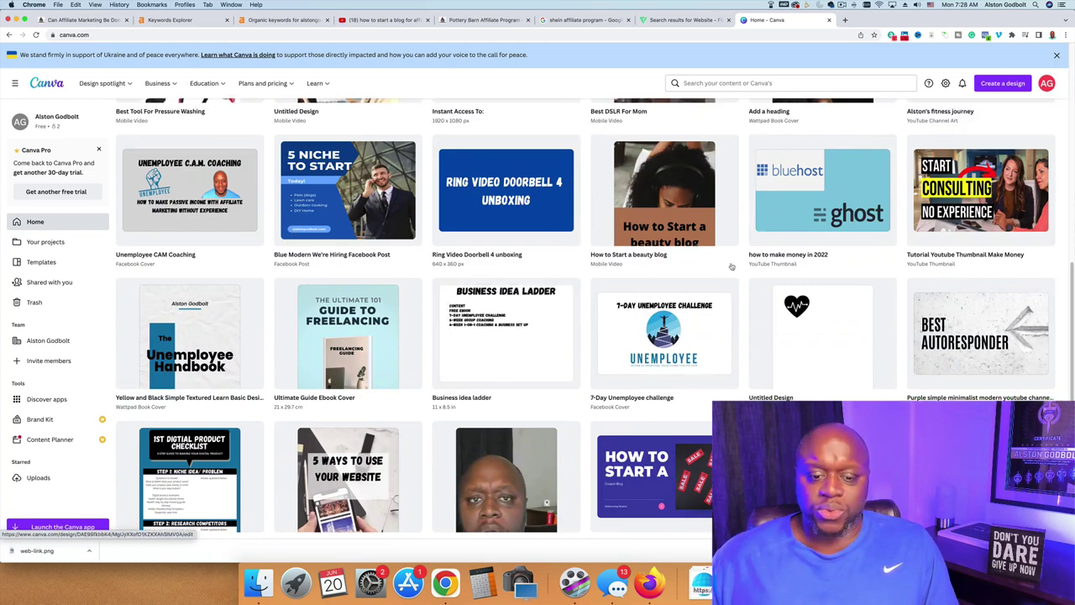
pyautogui.scroll(-5, 731, 267)
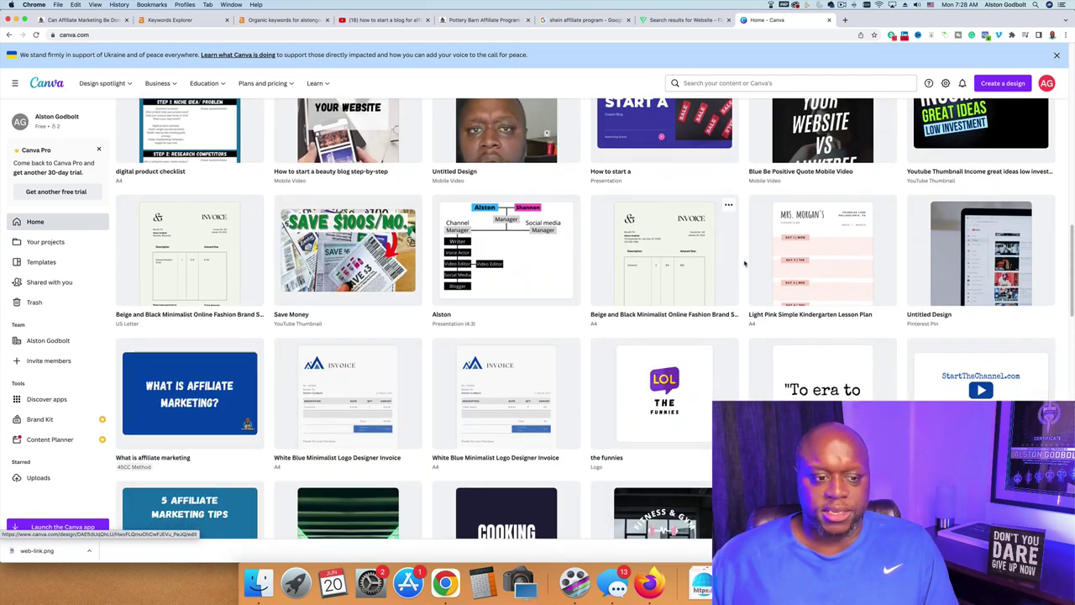
pyautogui.scroll(-5, 744, 263)
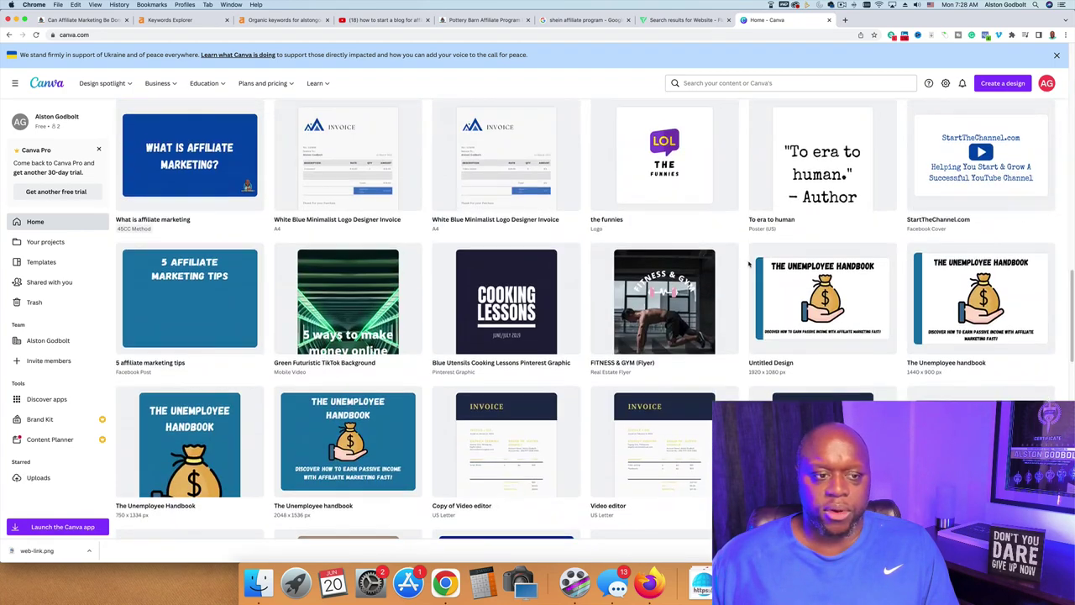
pyautogui.scroll(10, 749, 263)
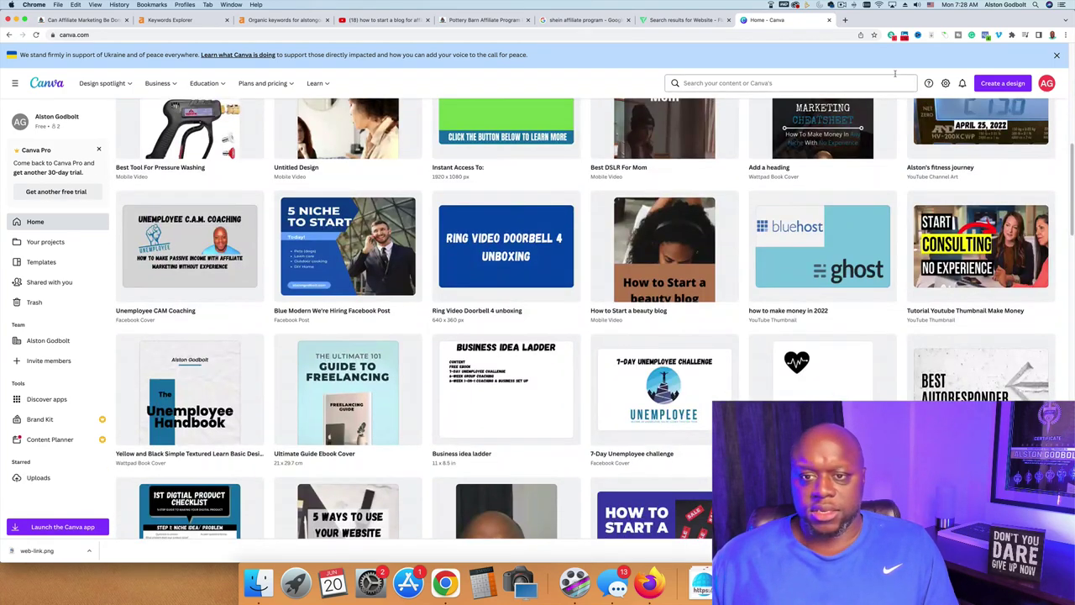
pyautogui.click(1011, 85)
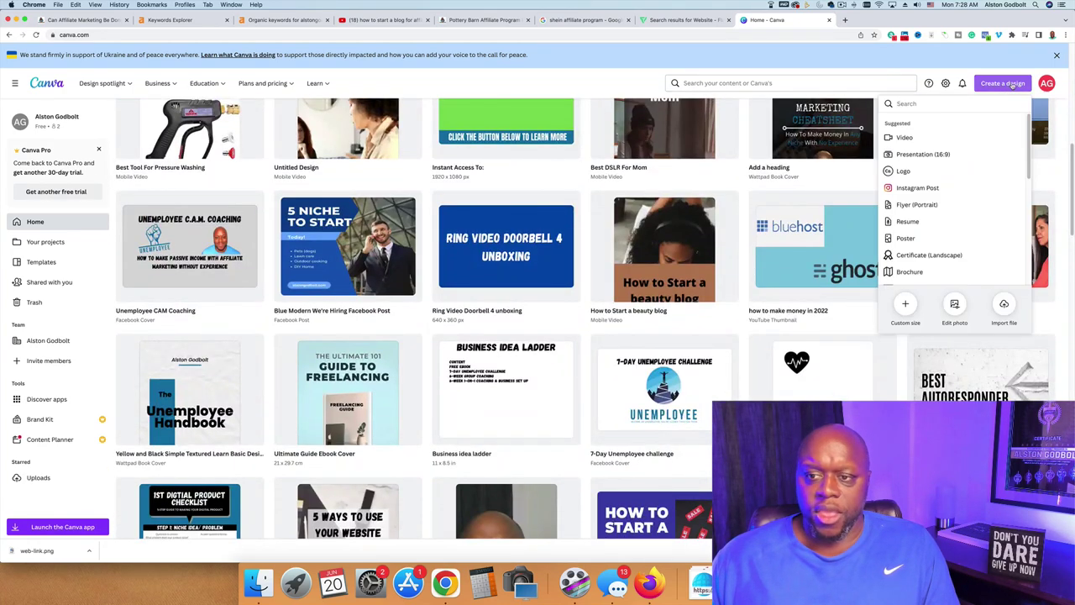
pyautogui.click(907, 305)
pyautogui.write('1000')
pyautogui.press('Tab')
pyautogui.write('200')
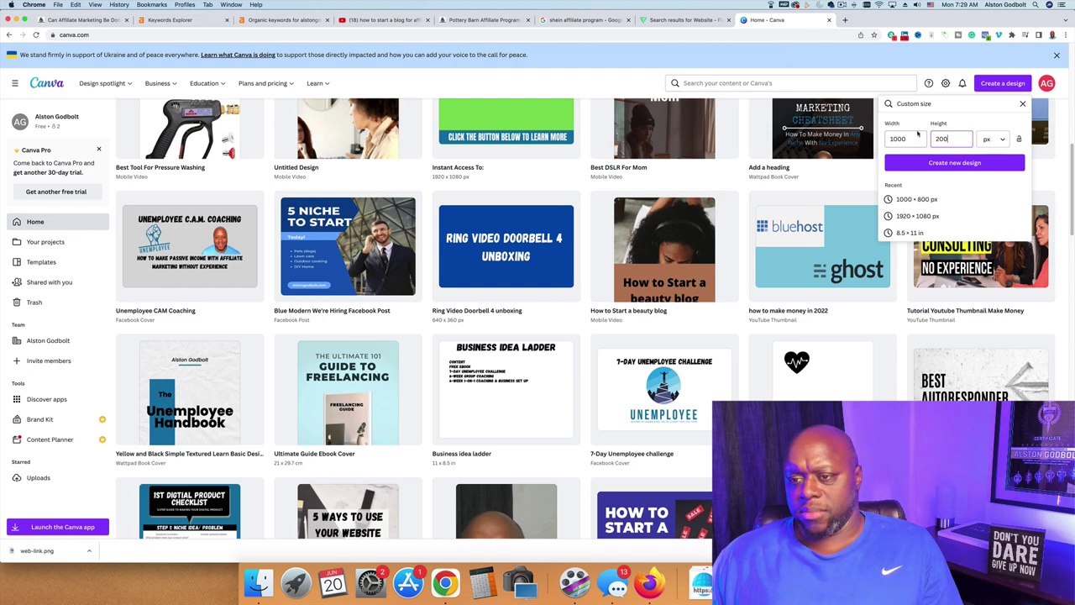
pyautogui.click(954, 162)
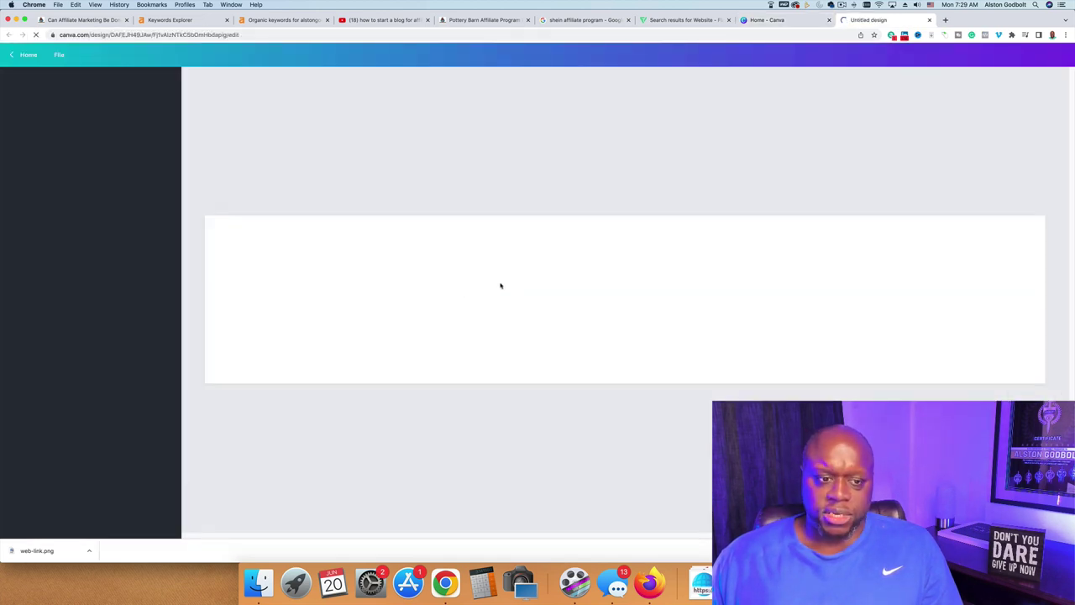
pyautogui.click(89, 550)
pyautogui.click(562, 125)
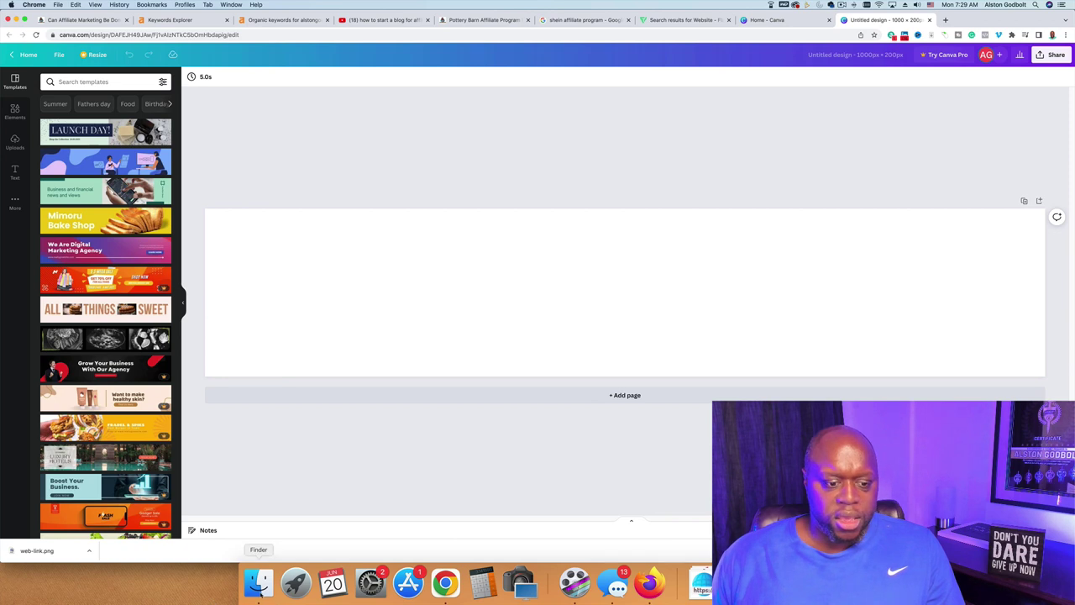
pyautogui.click(259, 581)
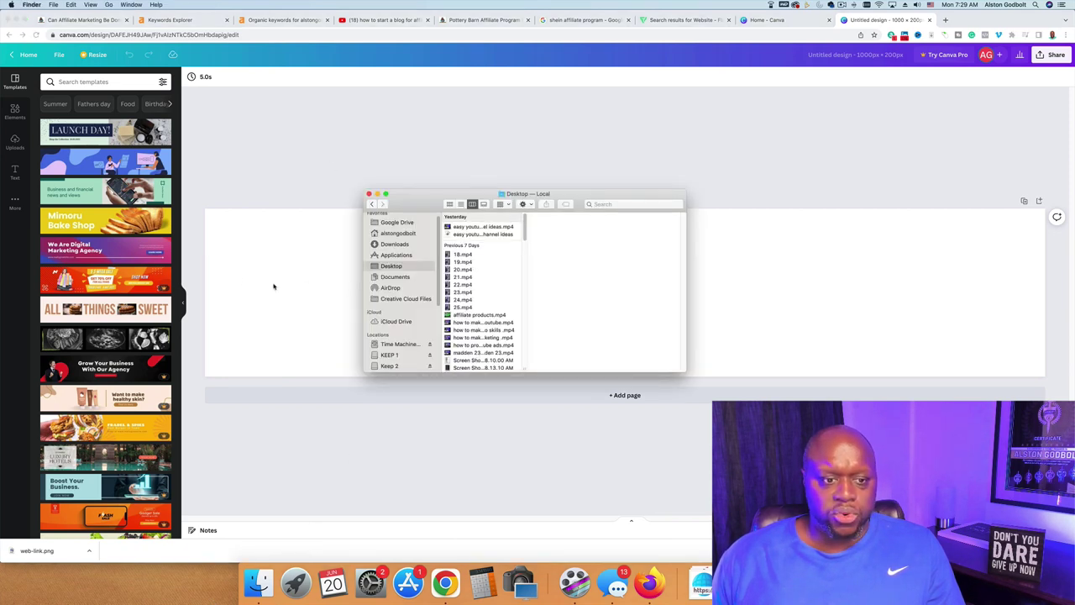
pyautogui.press('super+w')
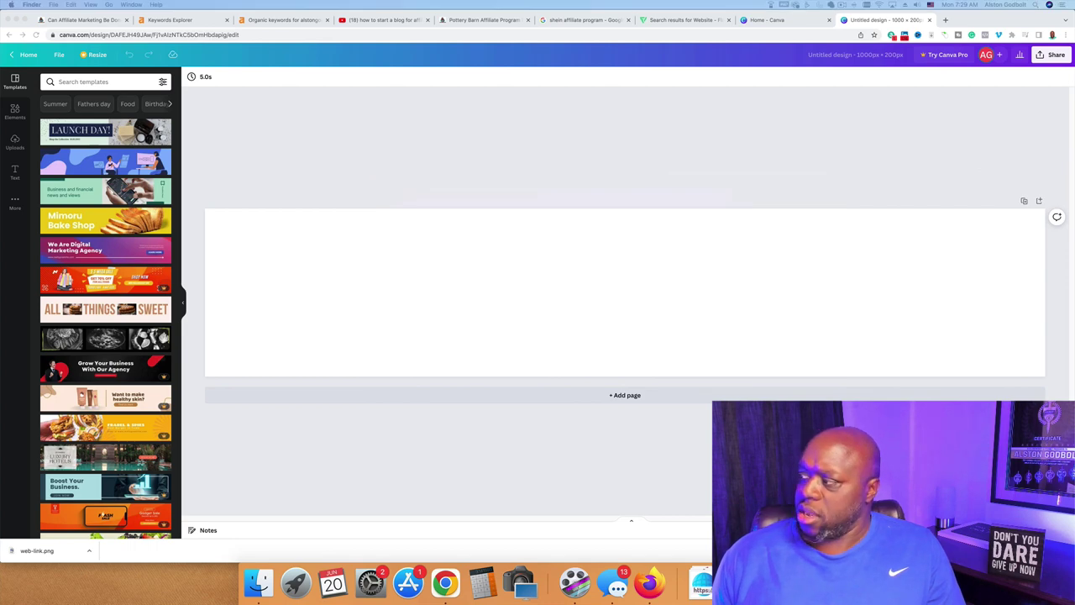
# - Place the downloaded web-link.png icon in the blank design, move it to the left edge and enlarge it to the full height
pyautogui.moveTo(271, 256); pyautogui.dragTo(372, 260)
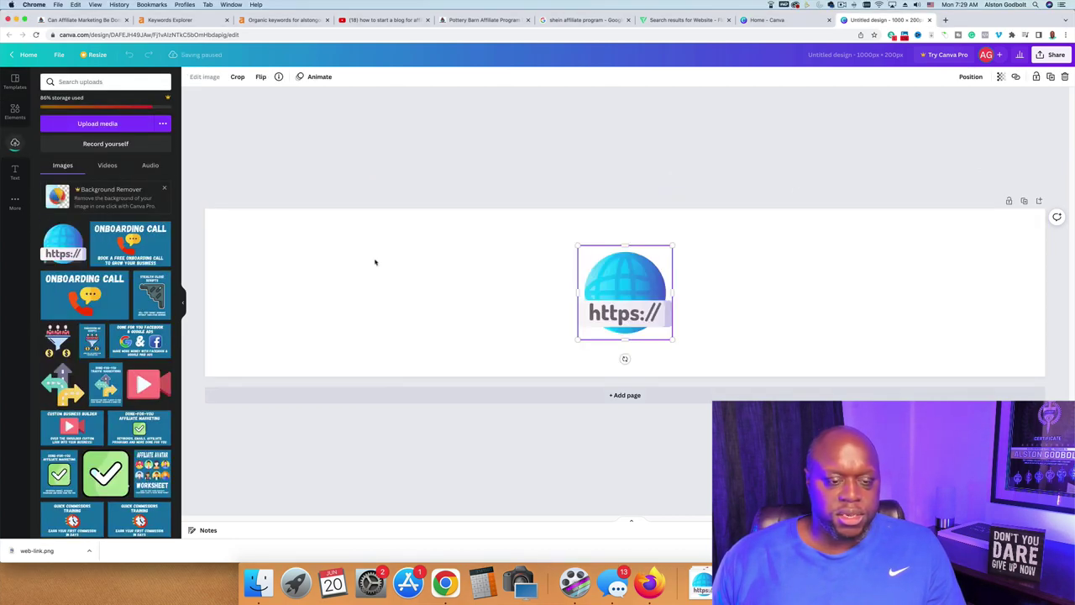
pyautogui.moveTo(632, 294); pyautogui.dragTo(257, 254)
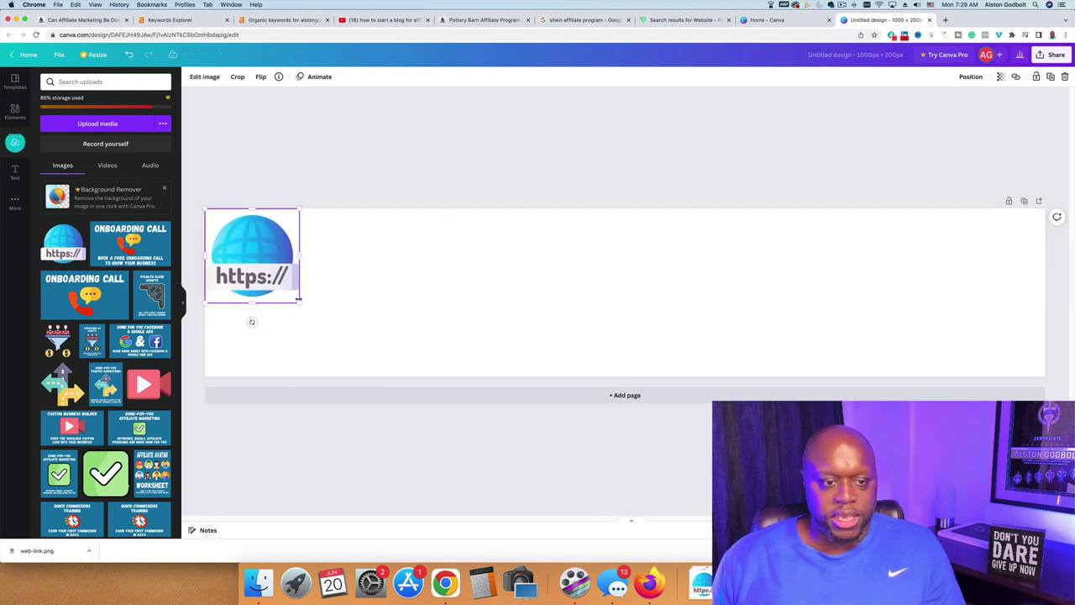
pyautogui.moveTo(299, 302); pyautogui.dragTo(375, 378)
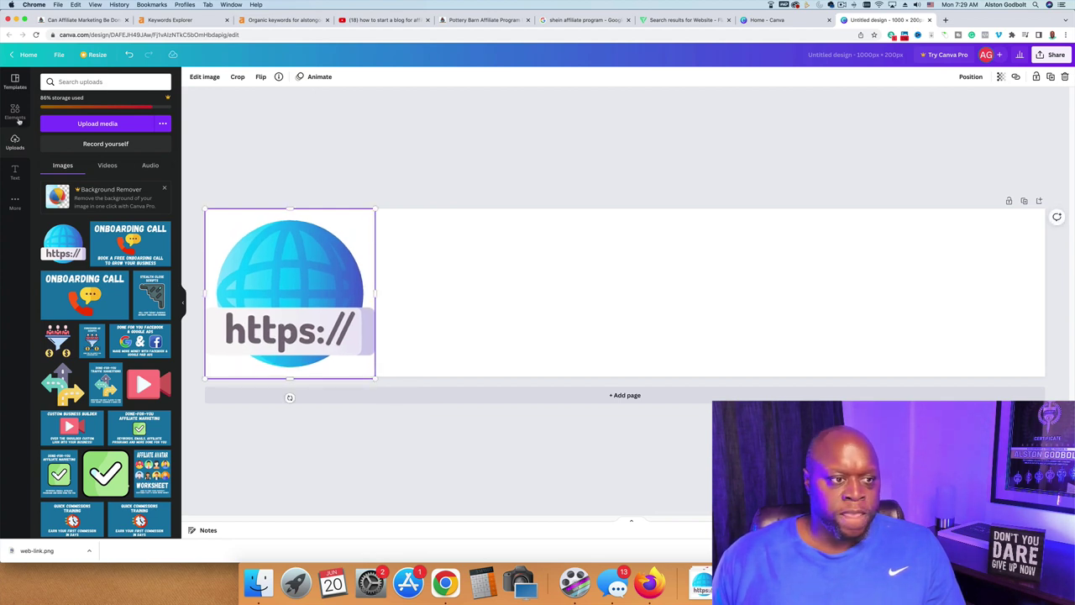
# - Check the article's link wording, and add a heading reading "Start Your First Website Today" to the Canva banner
pyautogui.click(16, 171)
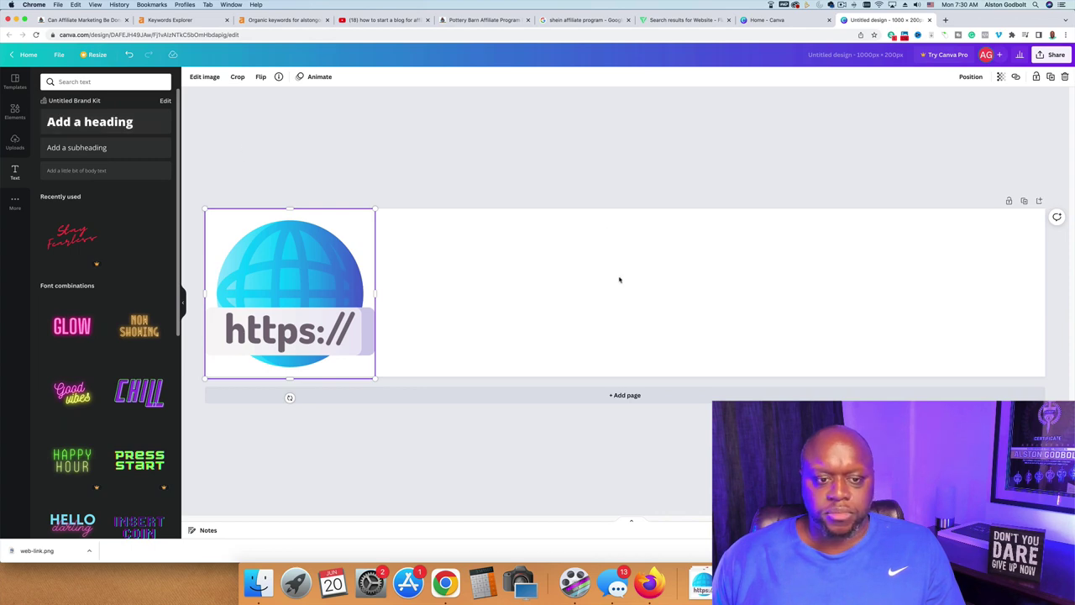
pyautogui.click(84, 19)
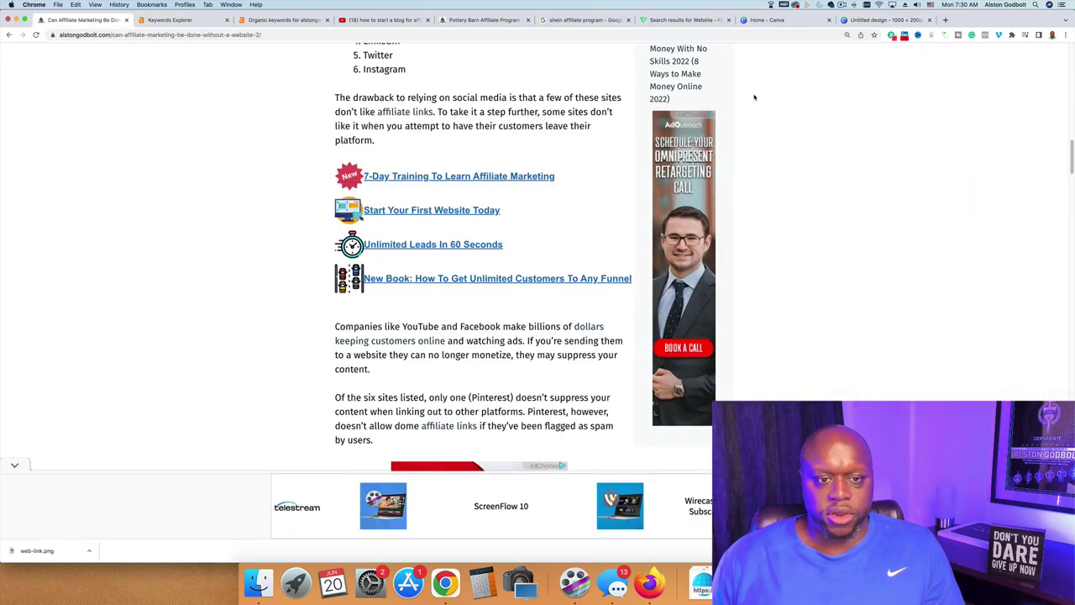
pyautogui.click(898, 19)
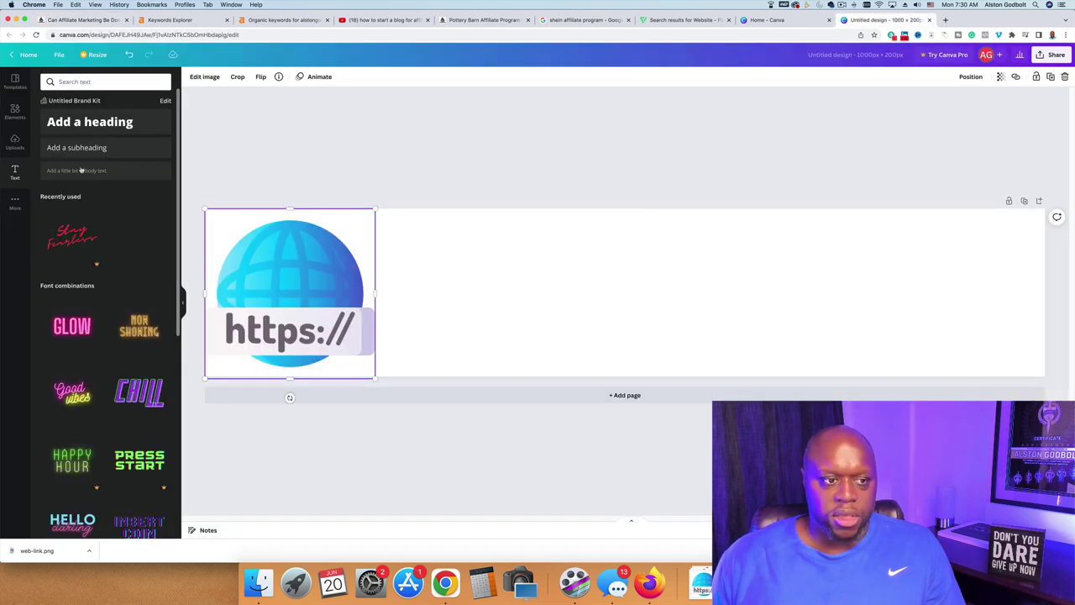
pyautogui.click(84, 122)
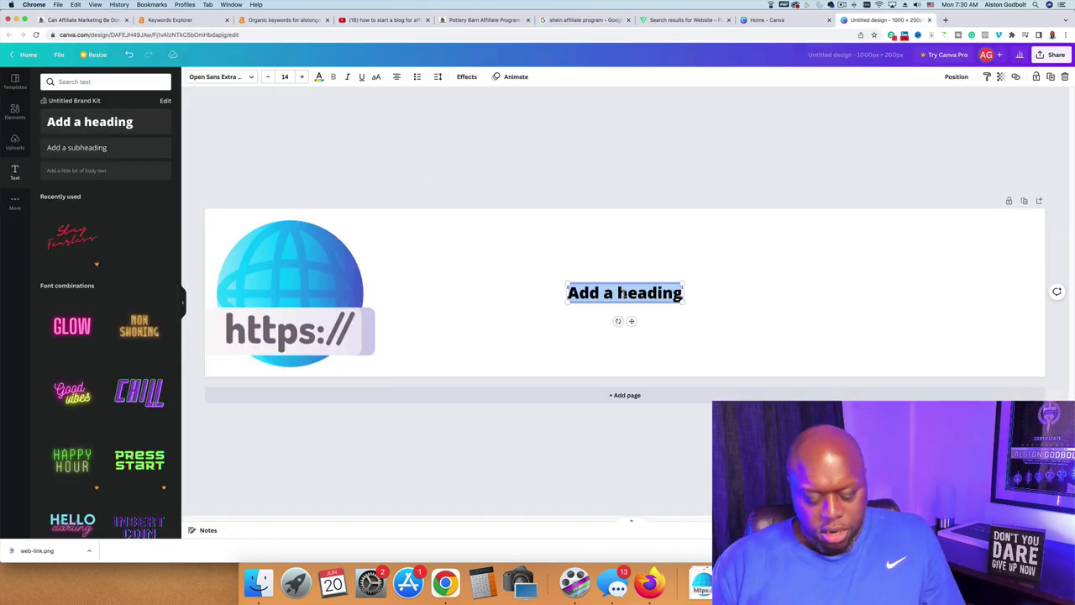
pyautogui.write('S')
pyautogui.press('BackSpace')
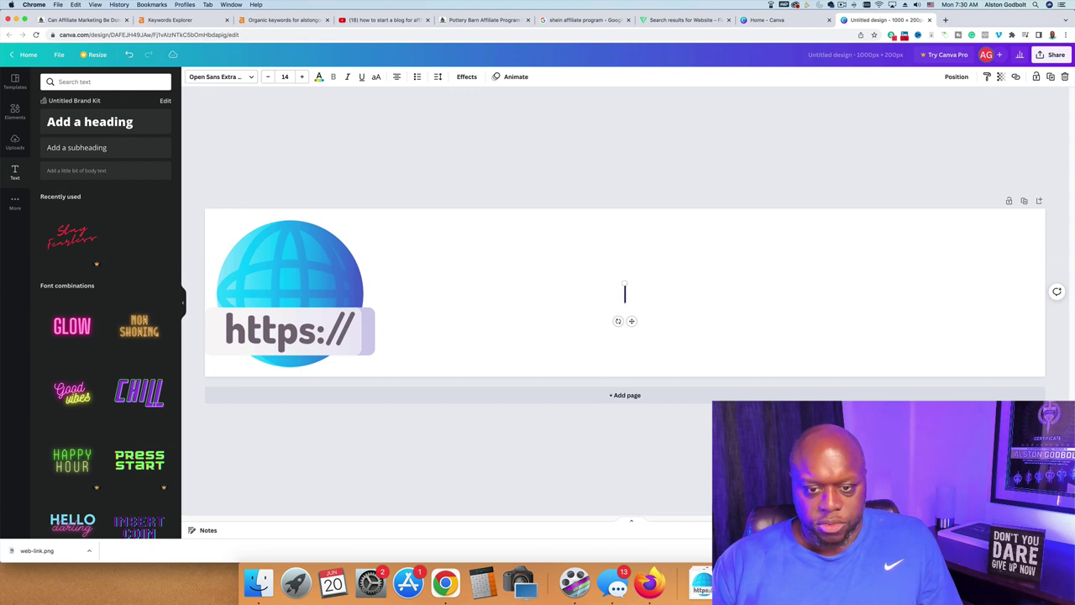
pyautogui.write('Start')
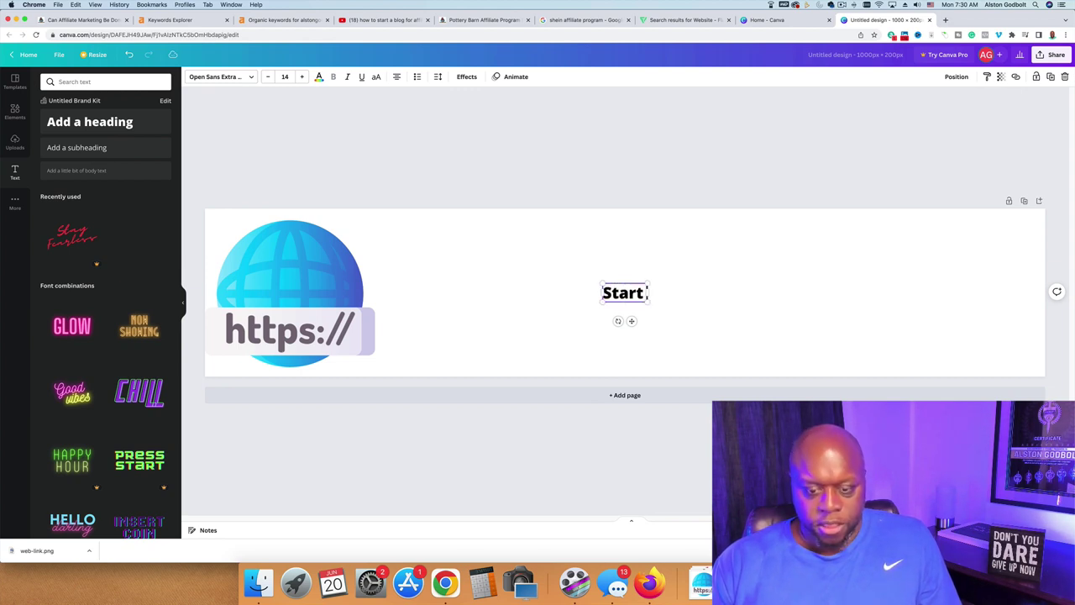
pyautogui.write(' Your Firs')
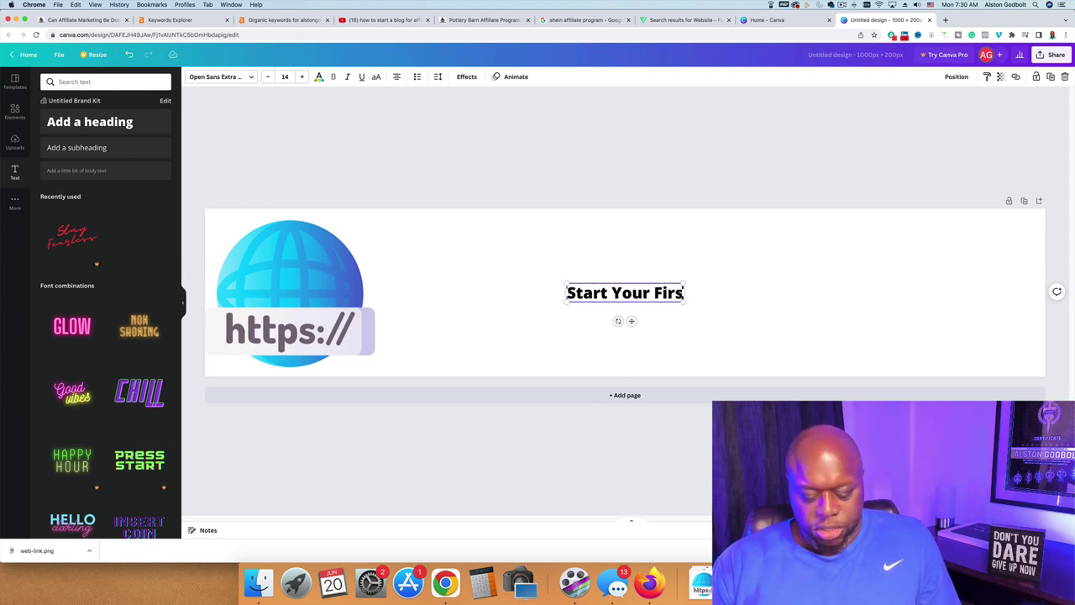
pyautogui.write('t Wrn')
pyautogui.press('BackSpace')
pyautogui.write('b')
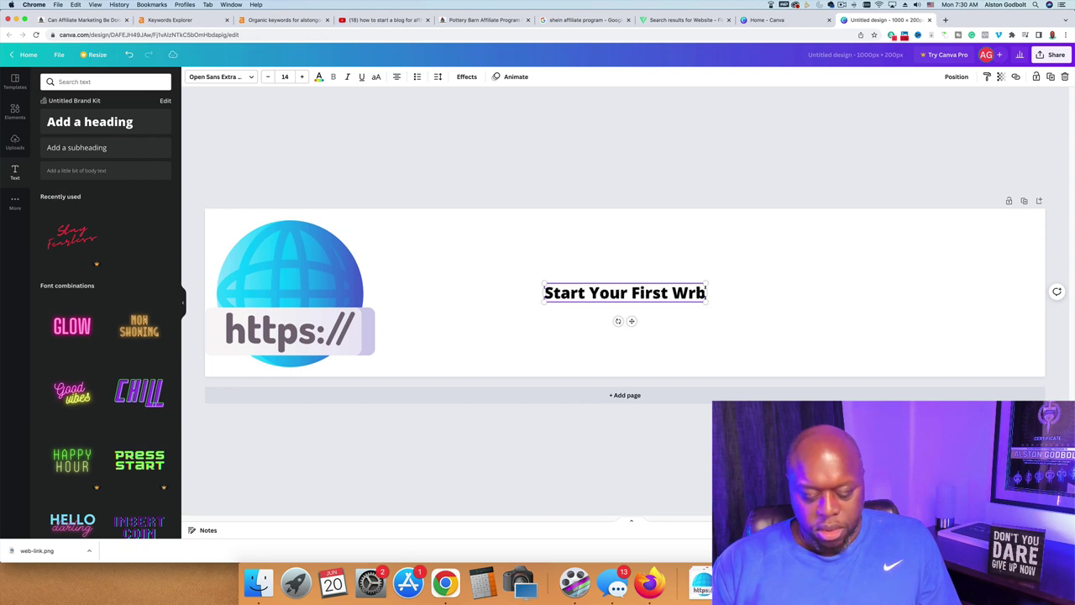
pyautogui.write('ste Today')
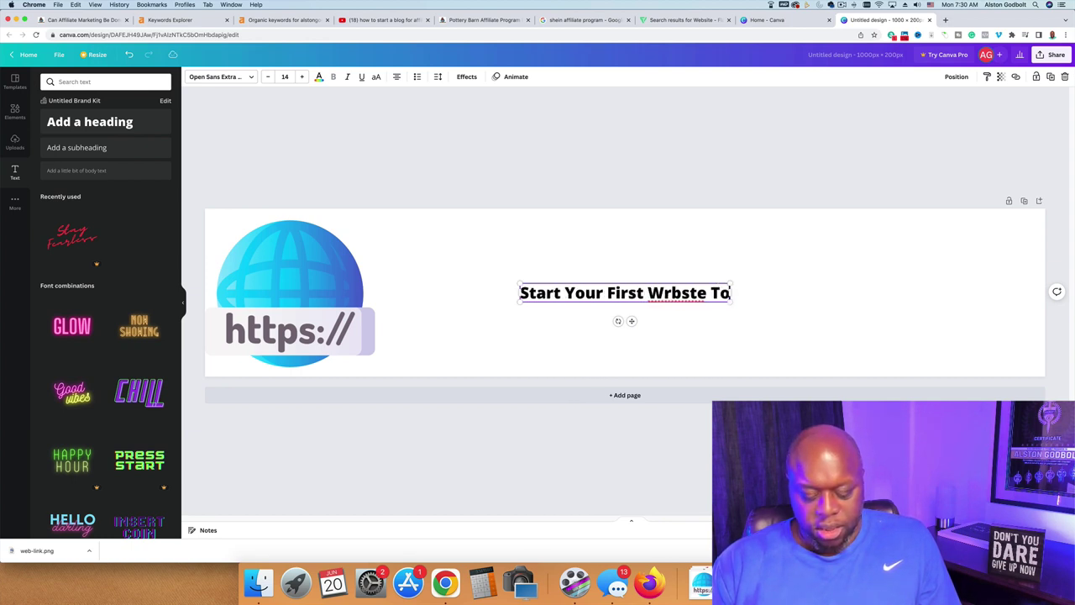
pyautogui.doubleClick(672, 293)
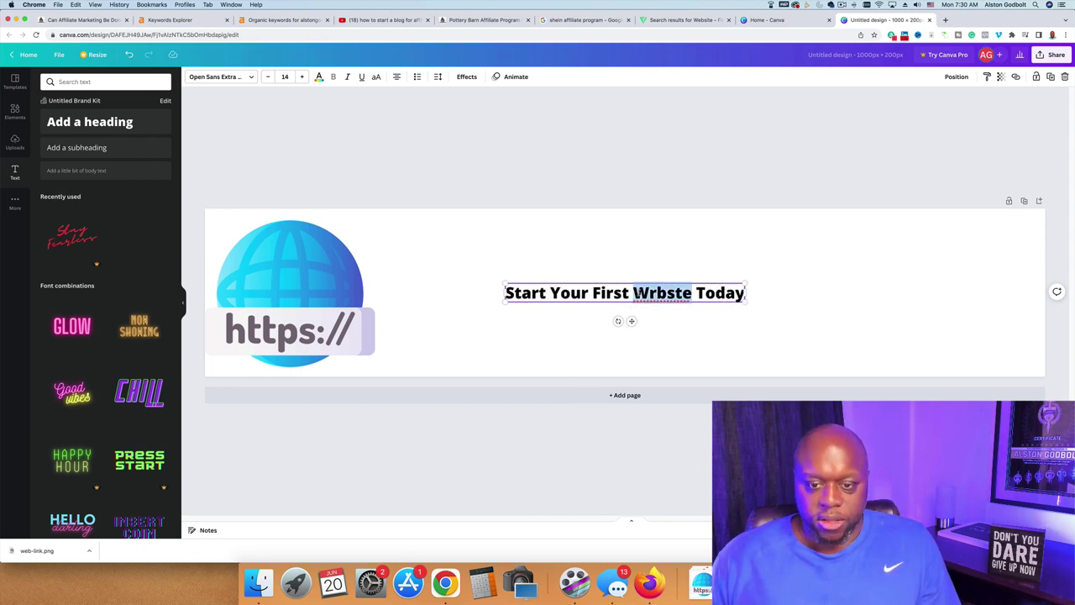
pyautogui.write('Website')
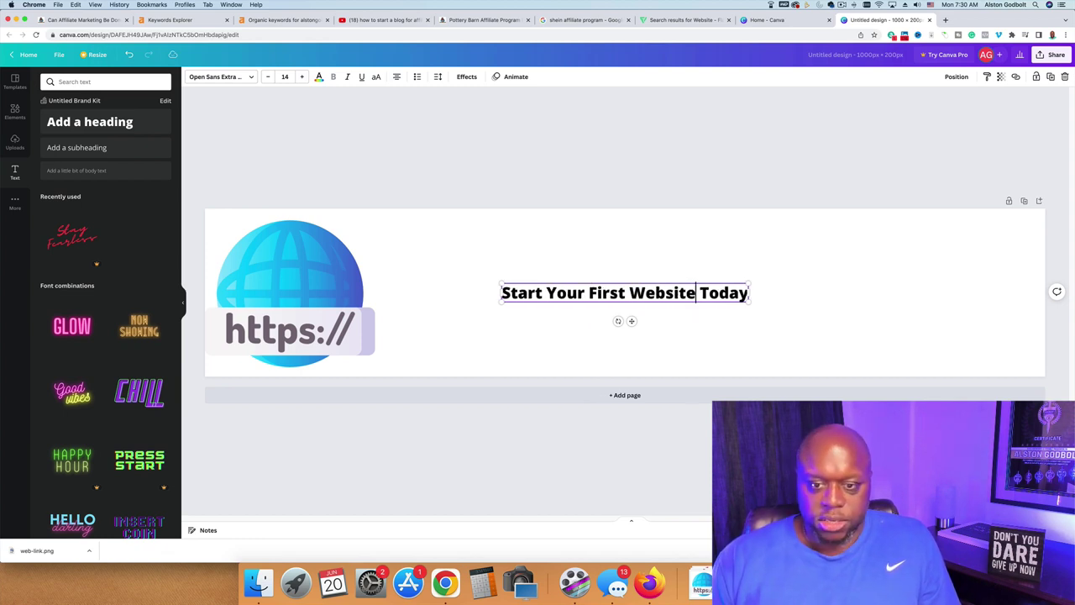
# - Enlarge the heading to size 36 to fill the space beside the icon, and make it dark blue and underlined
pyautogui.moveTo(752, 303); pyautogui.dragTo(1020, 323)
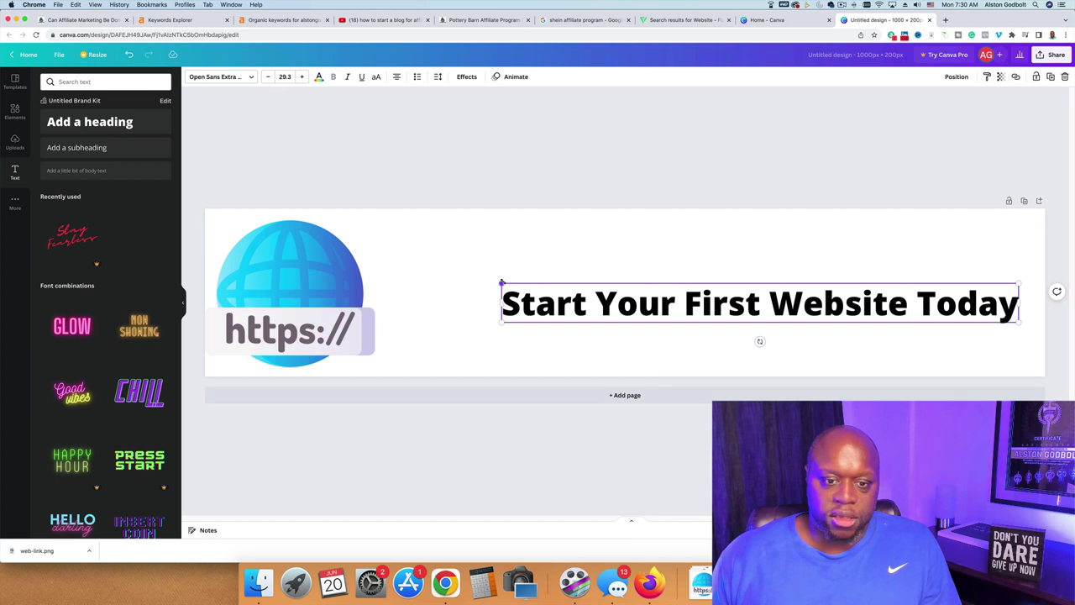
pyautogui.moveTo(501, 283); pyautogui.dragTo(399, 234)
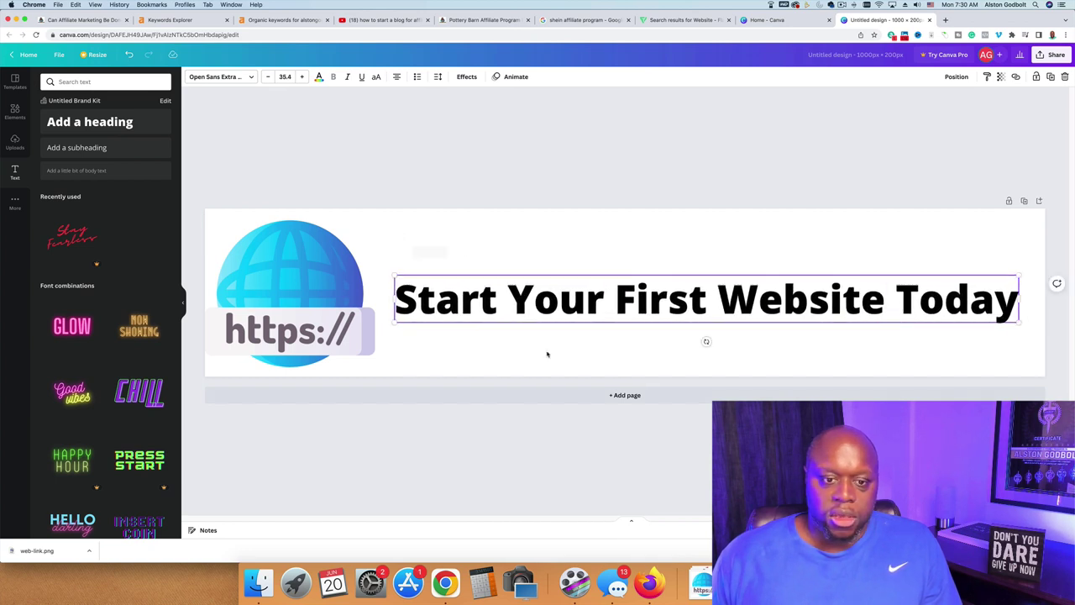
pyautogui.tripleClick(534, 298)
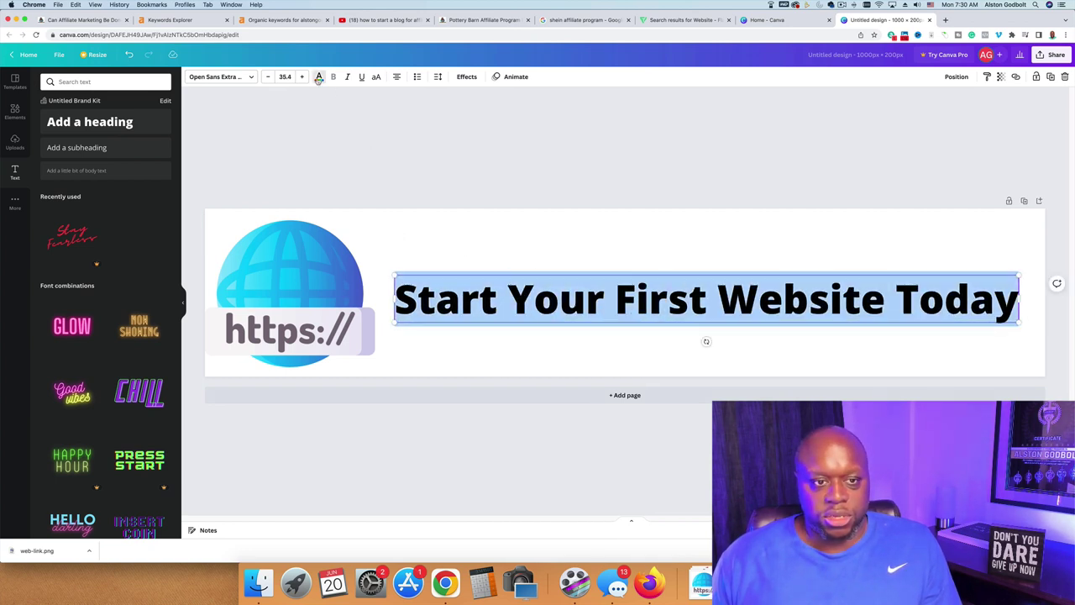
pyautogui.click(318, 77)
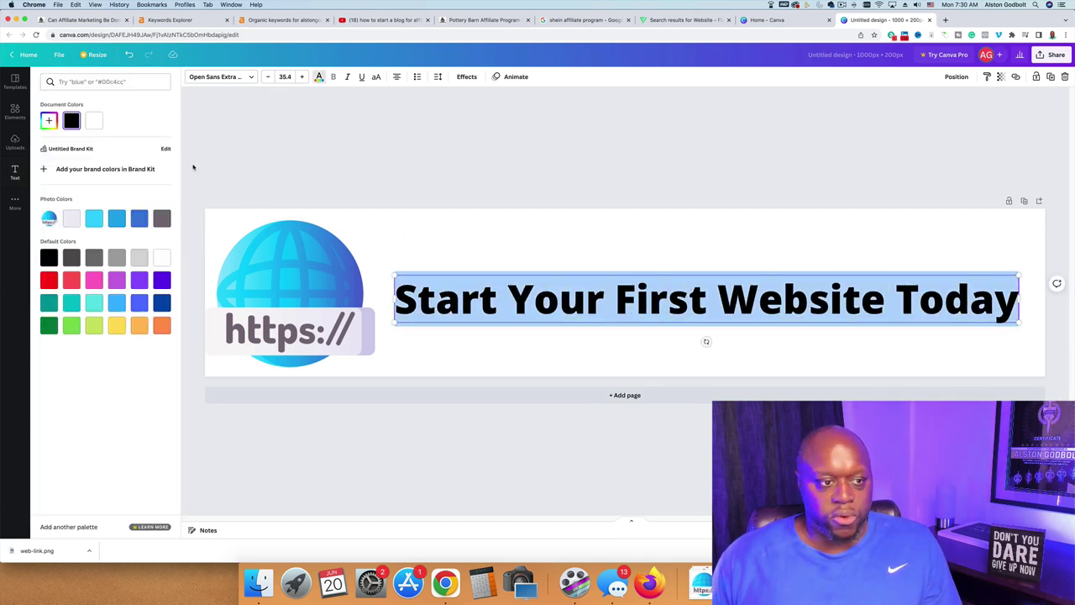
pyautogui.click(162, 303)
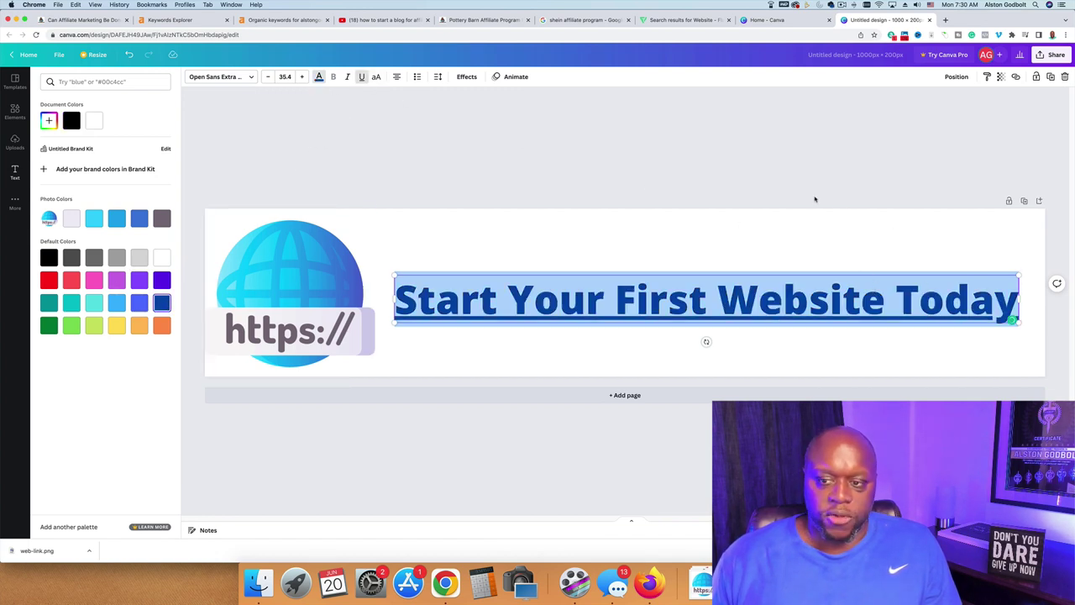
pyautogui.press('Escape')
pyautogui.click(533, 302)
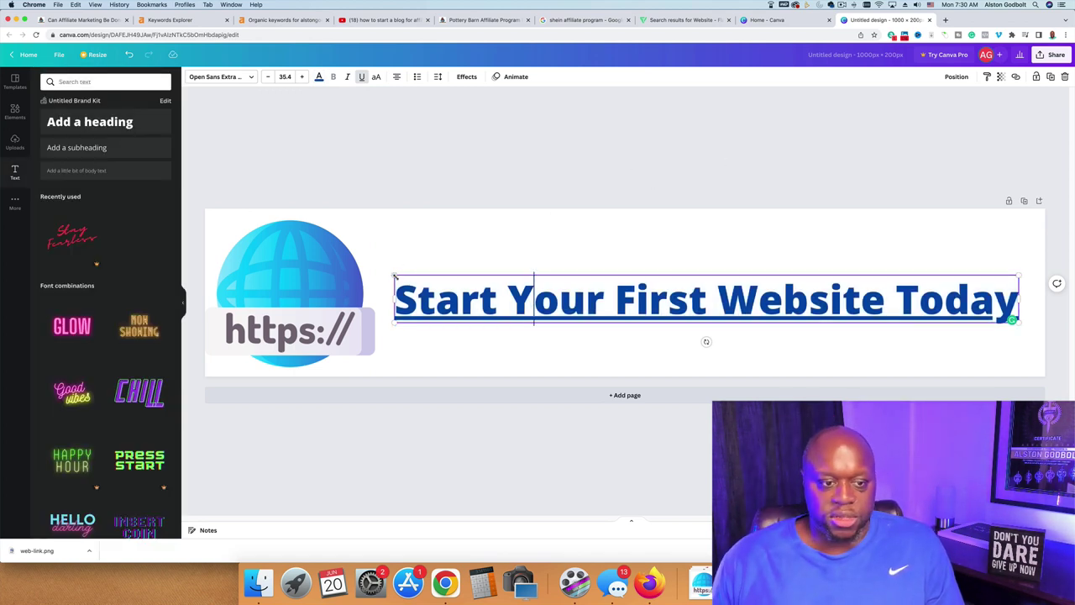
pyautogui.moveTo(392, 274); pyautogui.dragTo(384, 272)
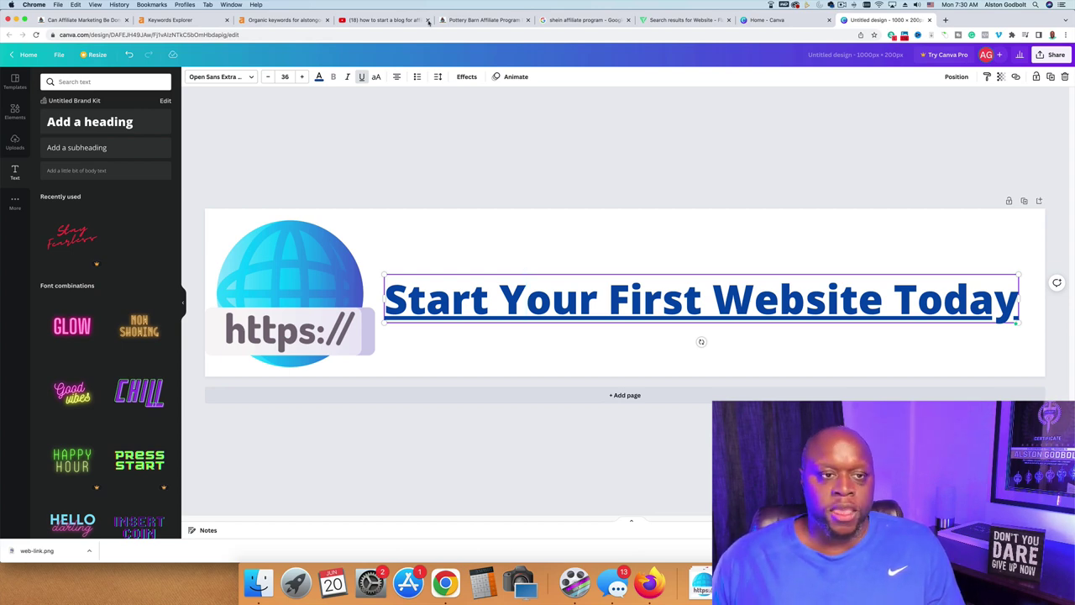
# - Switch to Ahrefs Keywords Explorer and search the matching terms for "can dogs eat"
pyautogui.click(300, 22)
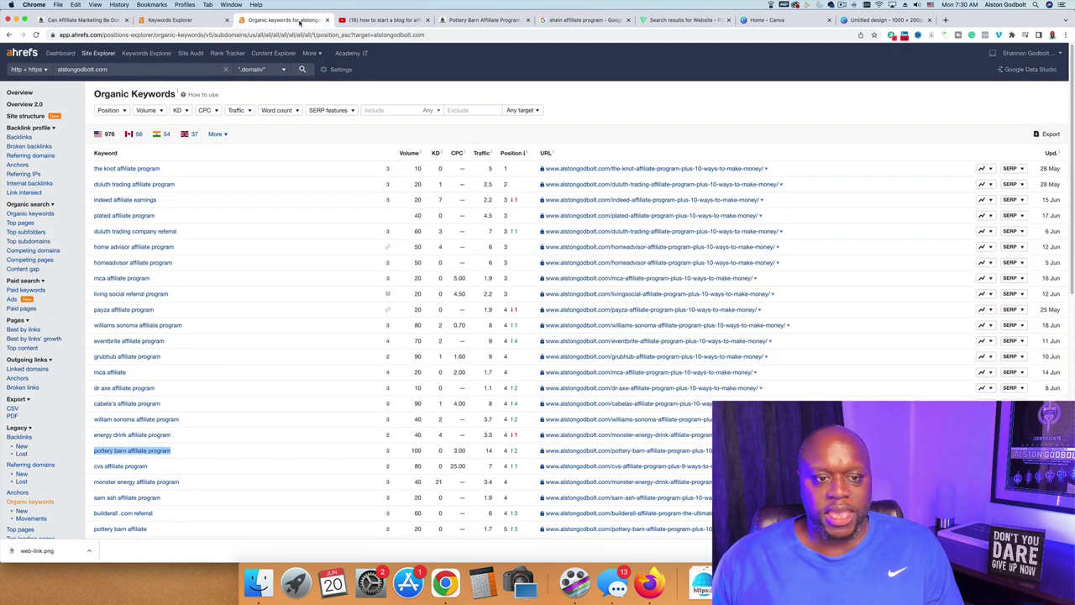
pyautogui.click(189, 20)
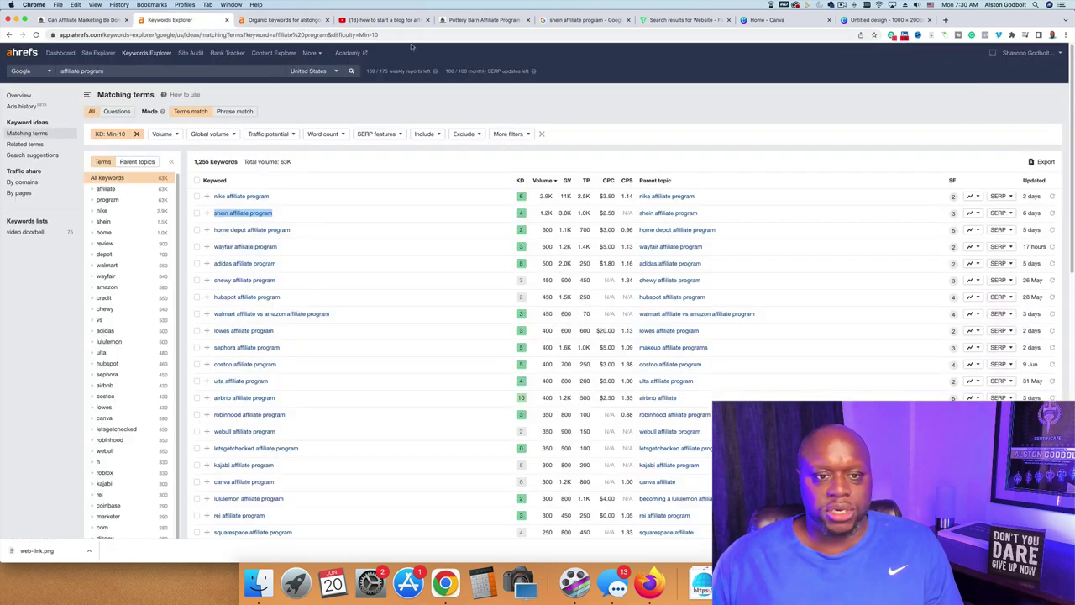
pyautogui.click(229, 70)
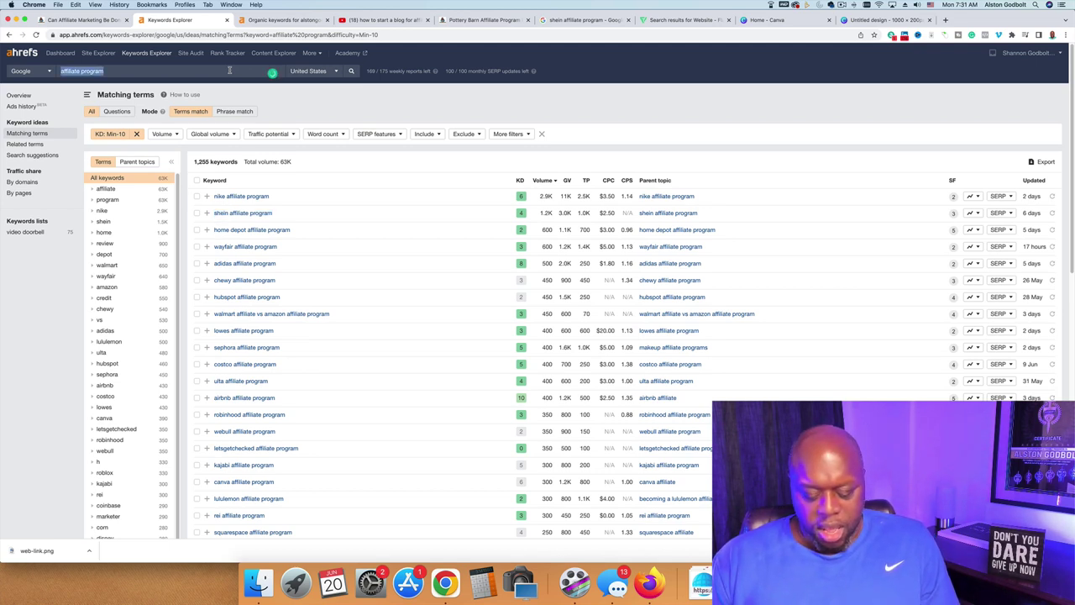
pyautogui.write('can does eat')
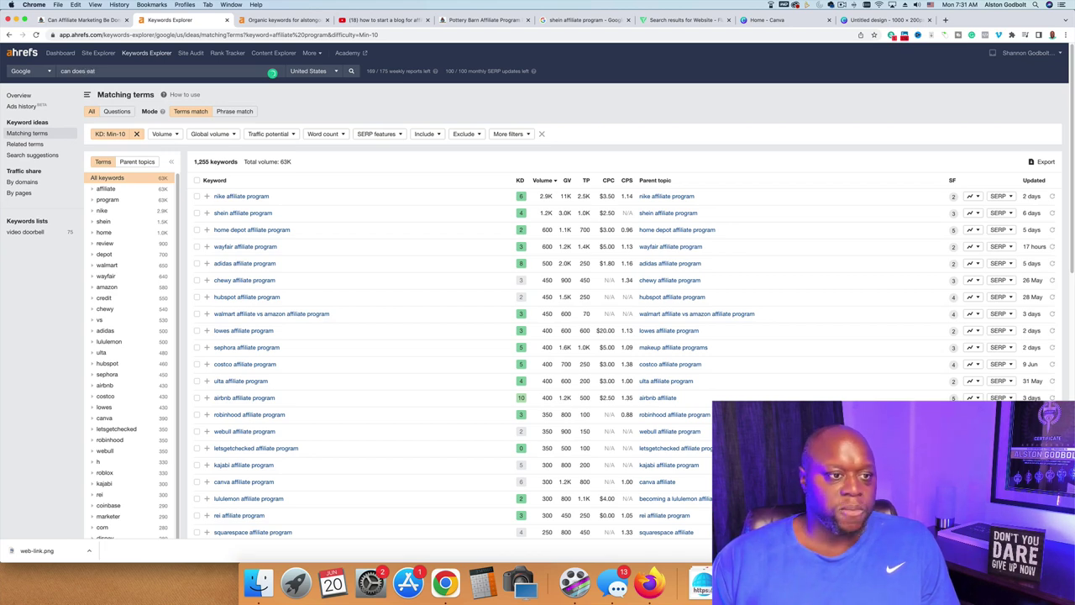
pyautogui.press('Return')
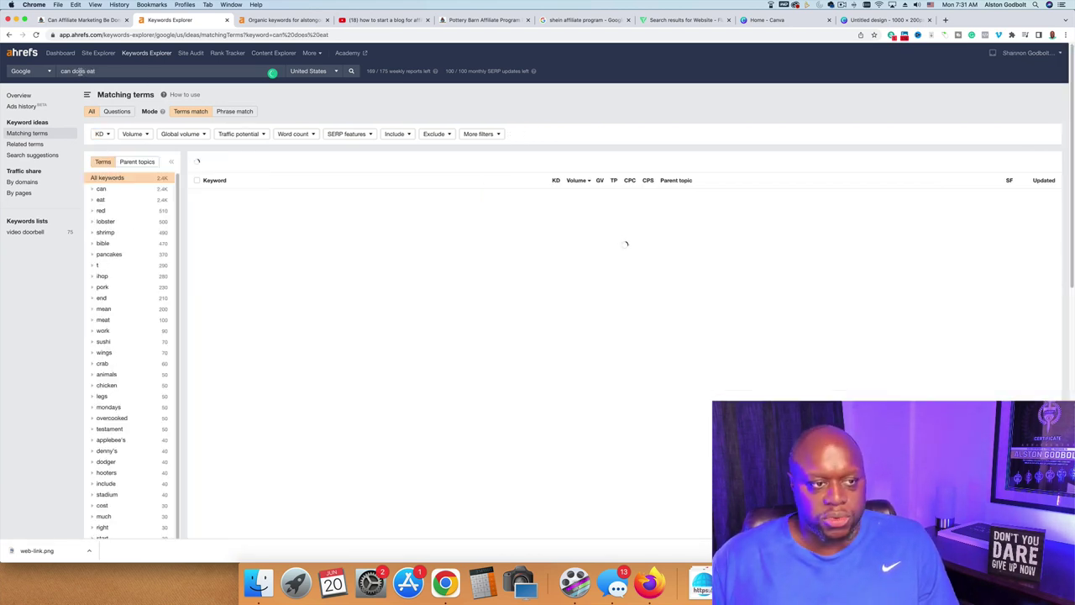
pyautogui.doubleClick(78, 70)
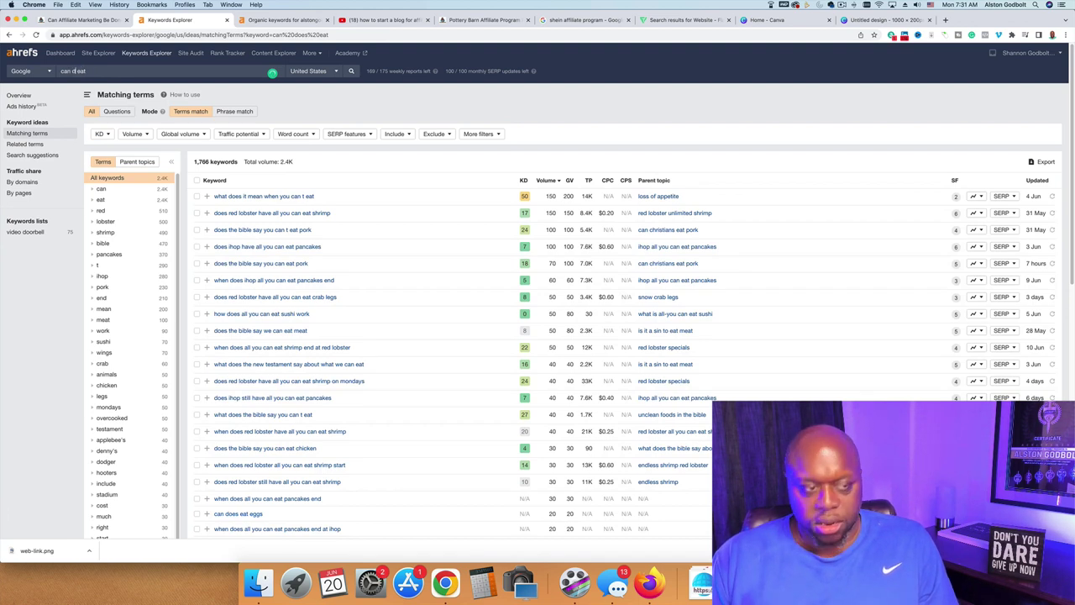
pyautogui.press('Return')
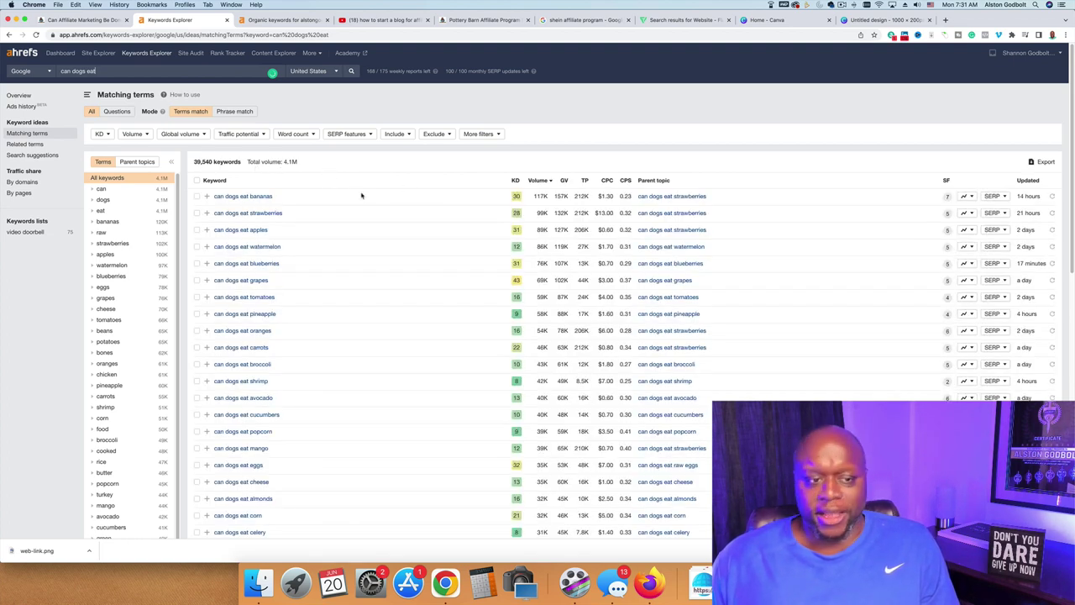
# - Filter the matching terms to a maximum keyword difficulty of 10 and highlight "can dogs eat popcorn"
pyautogui.click(100, 134)
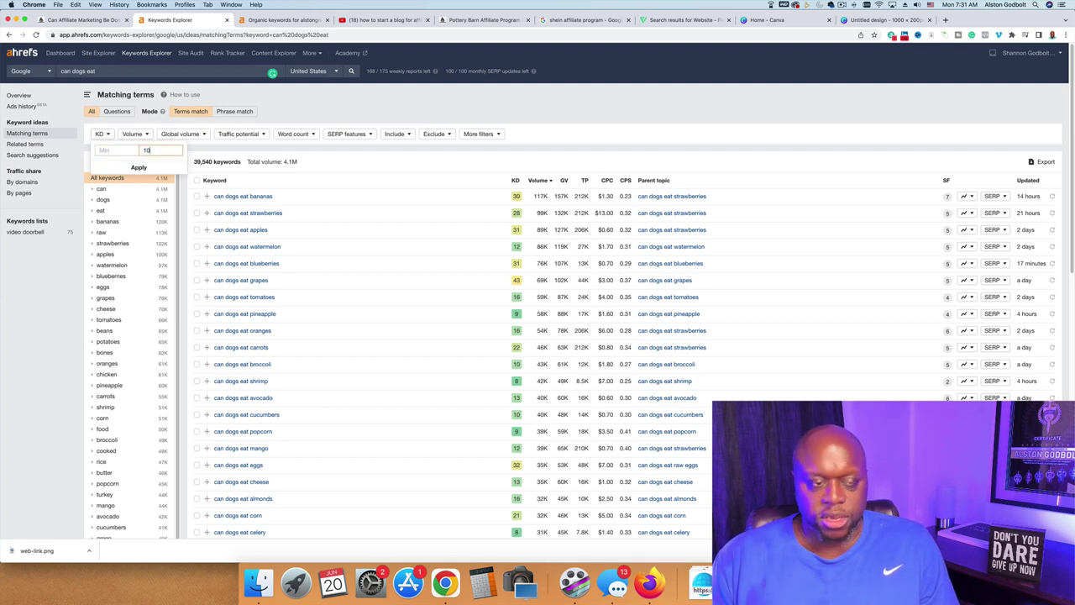
pyautogui.write('10')
pyautogui.press('Return')
pyautogui.click(113, 156)
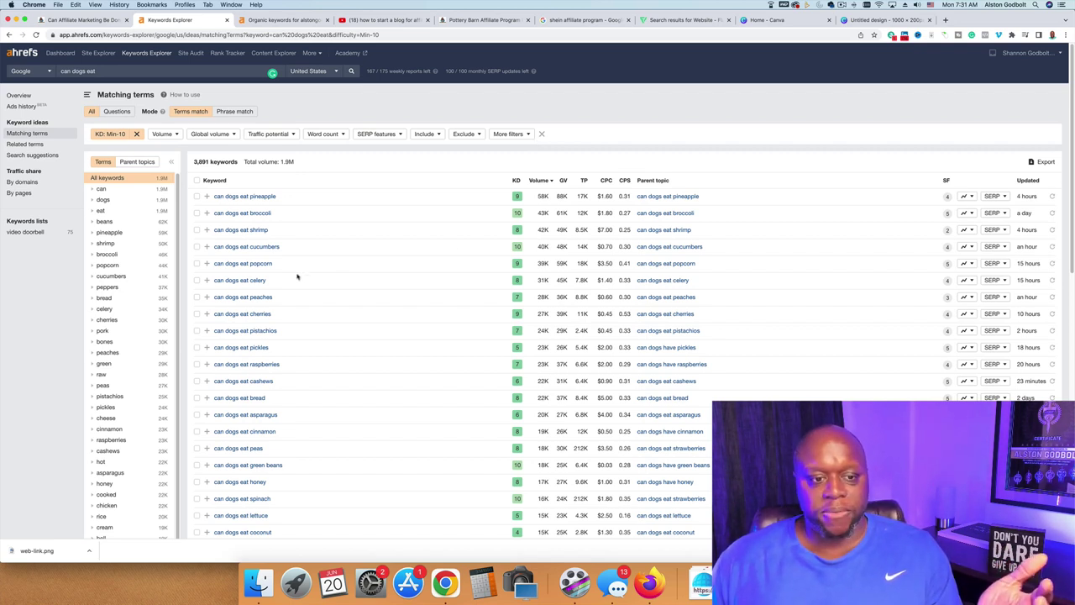
pyautogui.moveTo(214, 268); pyautogui.dragTo(273, 265)
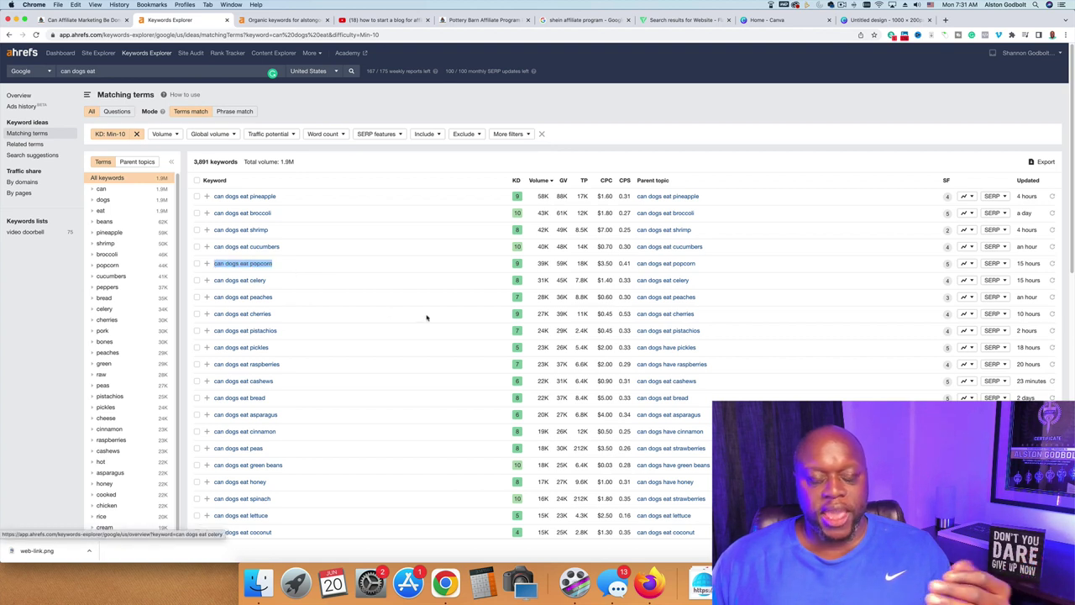